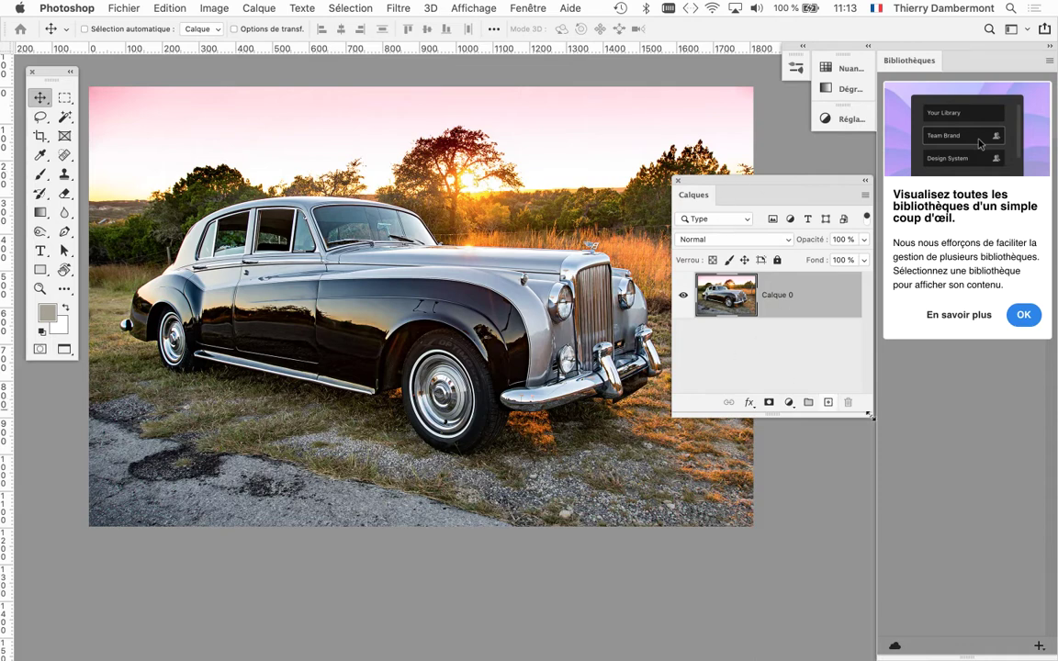
- Add a new empty layer above the car photo layer
{"action": "left_click_drag", "start_coordinate": [870, 416], "coordinate": [870, 417]}
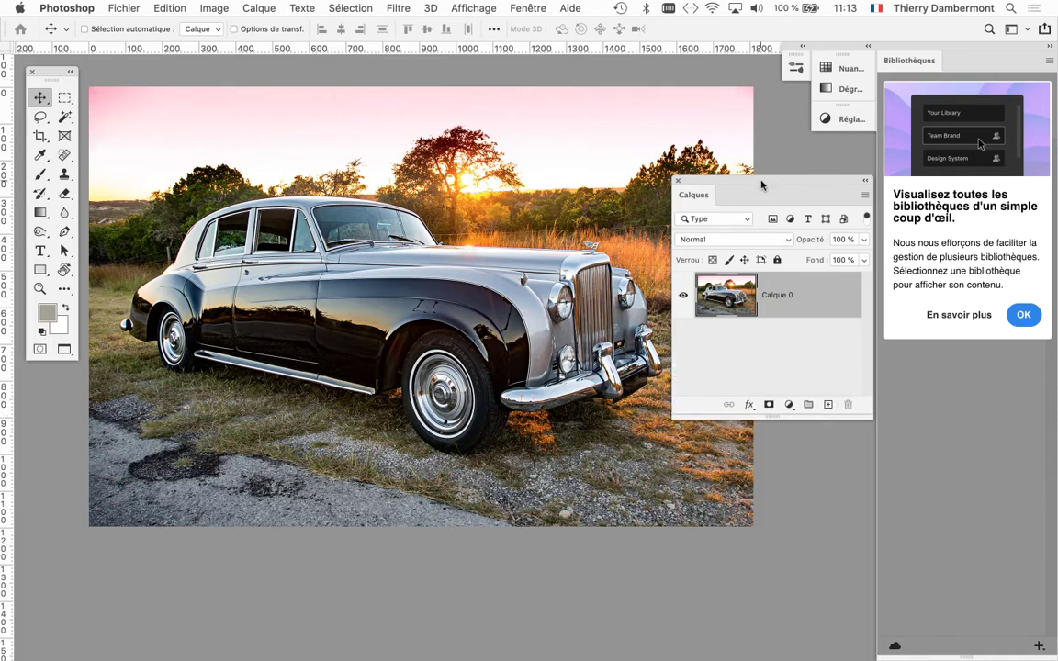
{"action": "left_click_drag", "start_coordinate": [760, 186], "coordinate": [720, 156]}
{"action": "scroll", "coordinate": [598, 159], "scroll_direction": "down", "scroll_amount": 2}
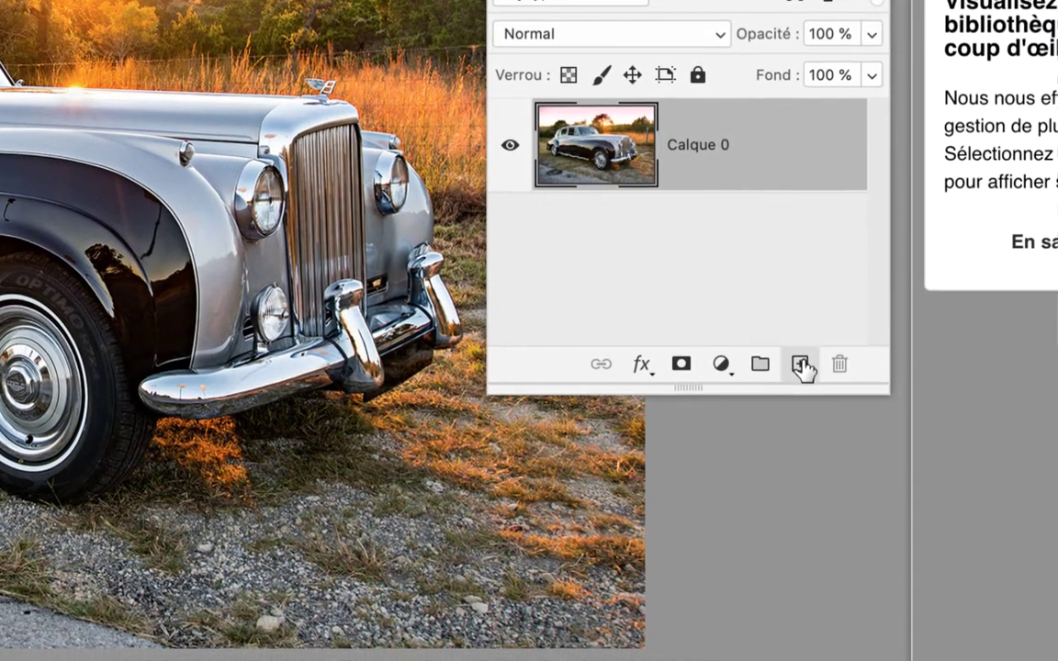
{"action": "left_click", "coordinate": [799, 365]}
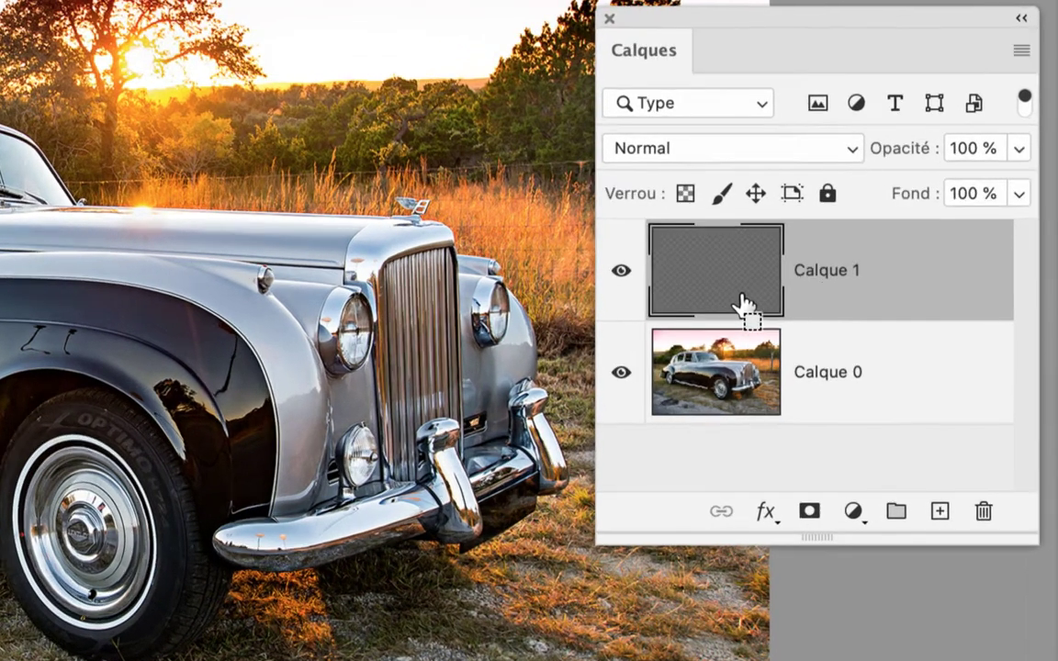
{"action": "left_click_drag", "start_coordinate": [646, 306], "coordinate": [645, 306]}
{"action": "left_click_drag", "start_coordinate": [744, 306], "coordinate": [758, 195]}
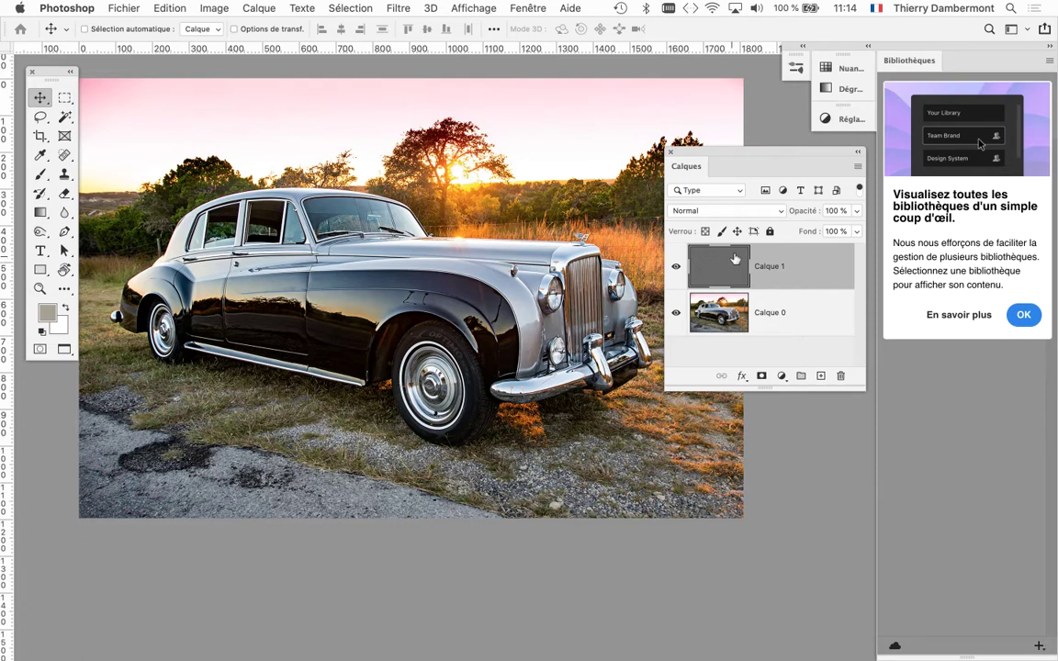
- Display the on-screen keyboard viewer to examine the key layout, and close it
{"action": "left_click", "coordinate": [874, 8]}
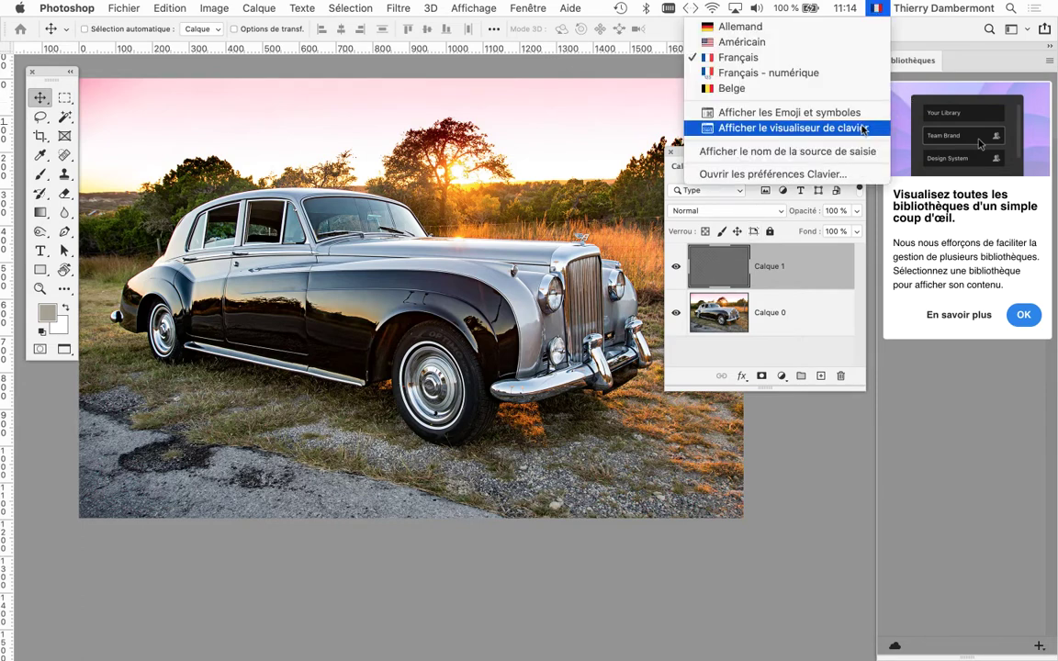
{"action": "left_click", "coordinate": [861, 129]}
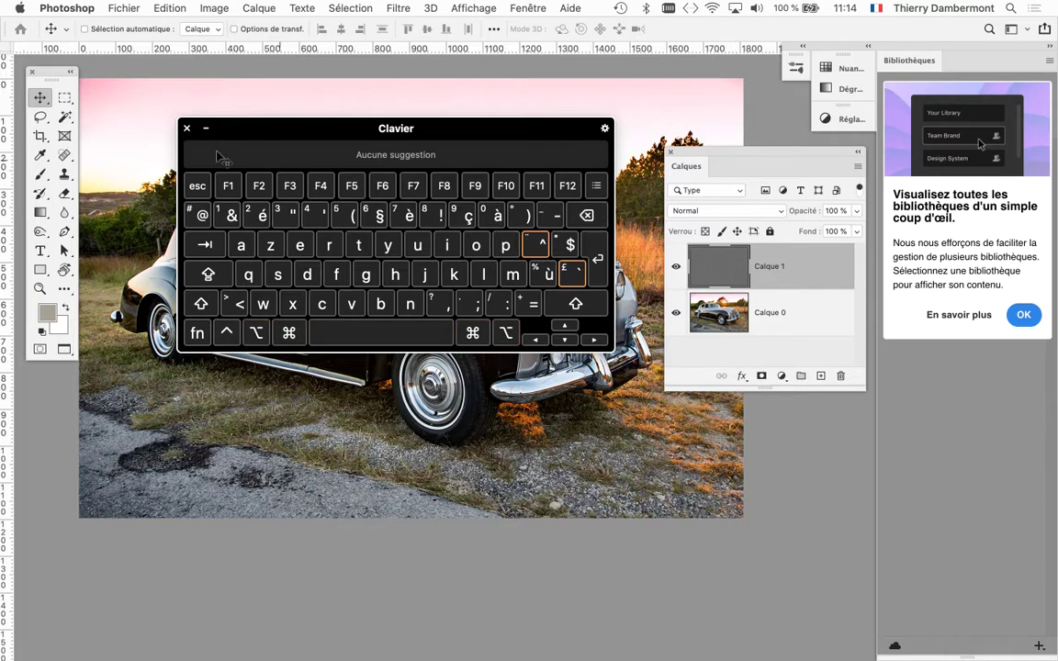
{"action": "left_click", "coordinate": [187, 128]}
- Fill the new empty layer with white at 100 % opacity in Normal mode
{"action": "key", "text": "shift+BackSpace"}
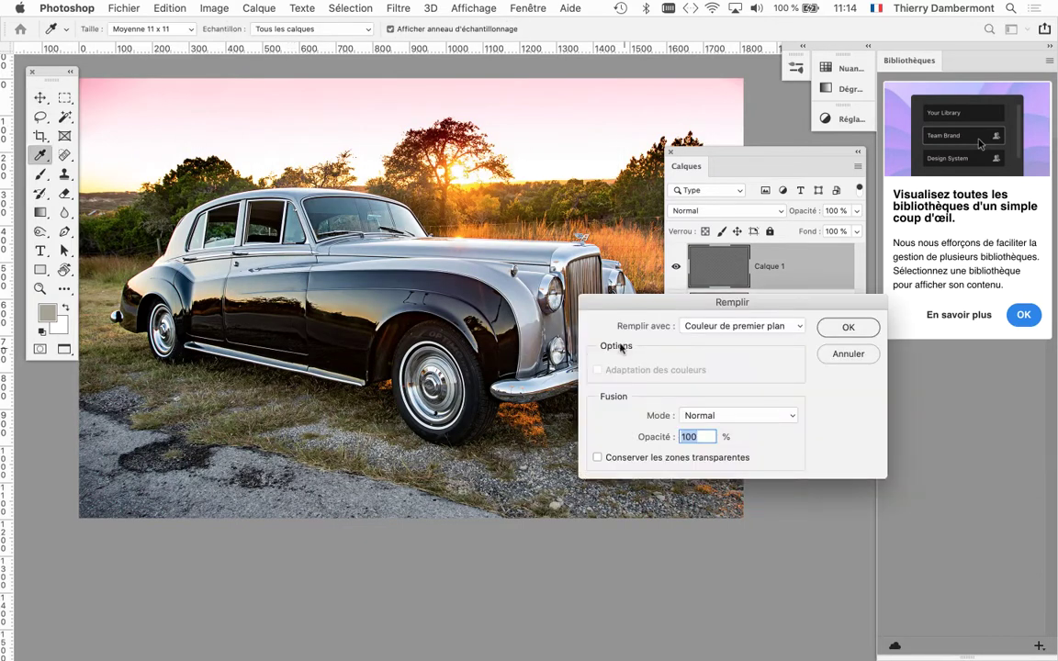
{"action": "left_click_drag", "start_coordinate": [604, 300], "coordinate": [310, 63]}
{"action": "key", "text": "alt"}
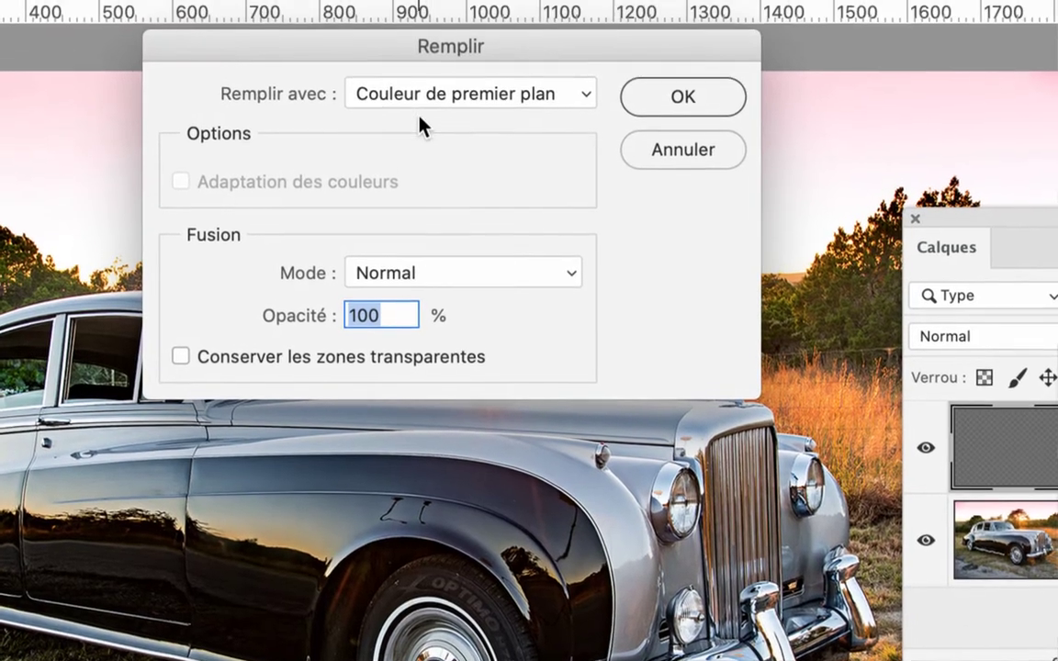
{"action": "left_click", "coordinate": [420, 99]}
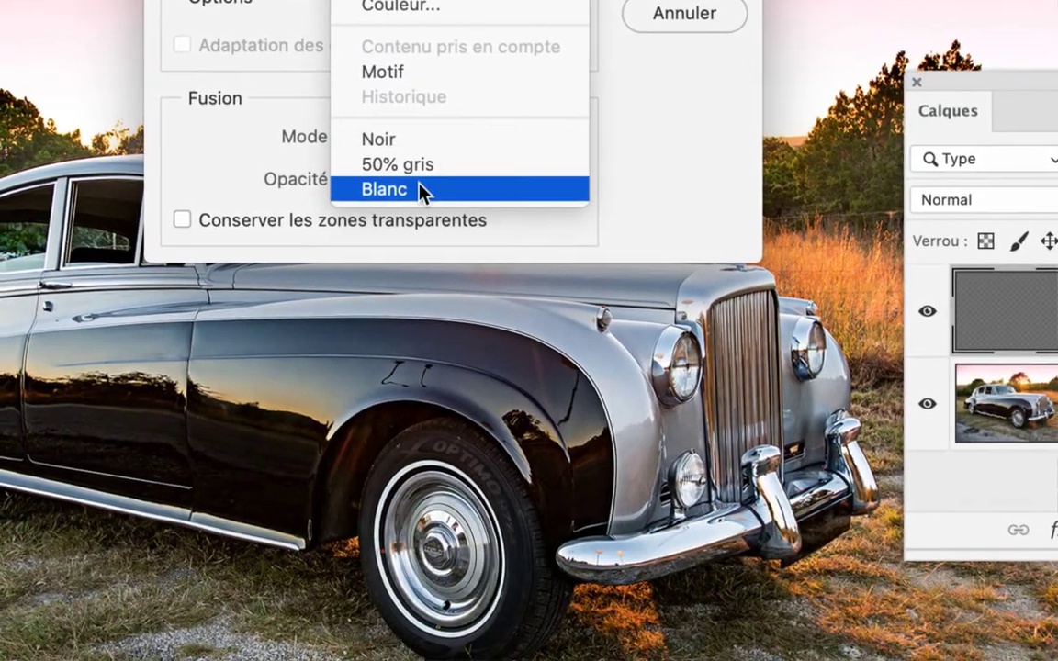
{"action": "left_click", "coordinate": [419, 190]}
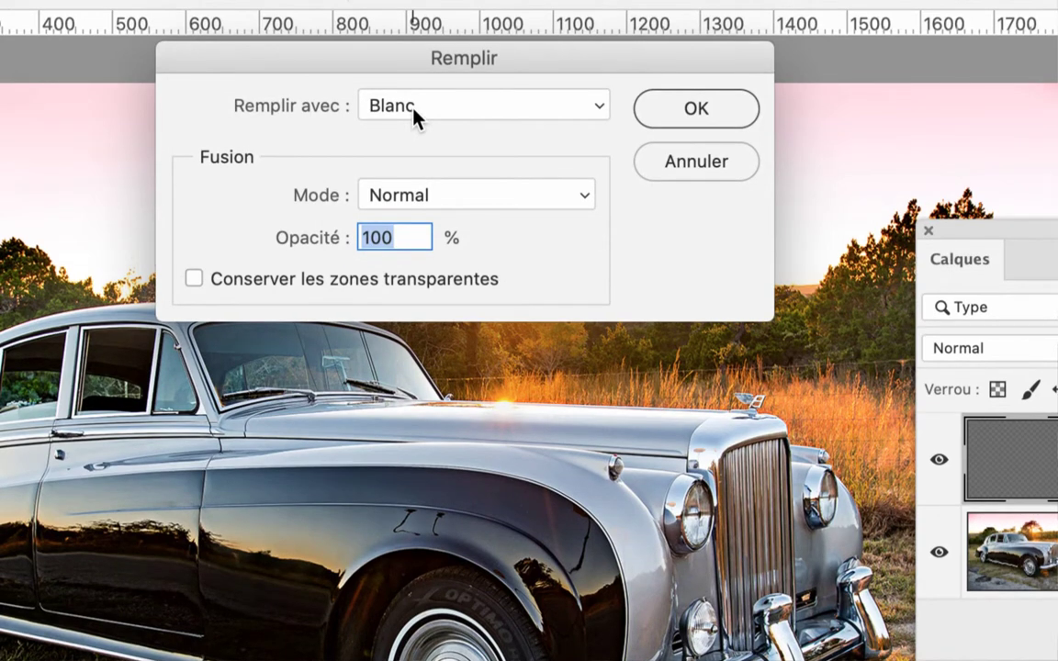
{"action": "key", "text": "alt"}
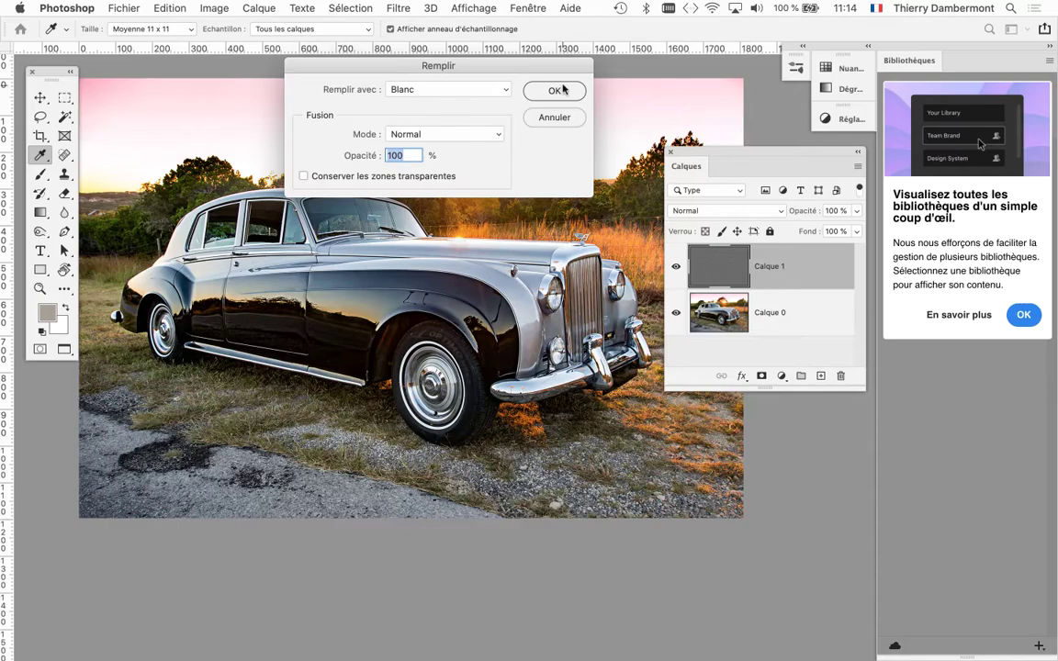
{"action": "left_click", "coordinate": [725, 108]}
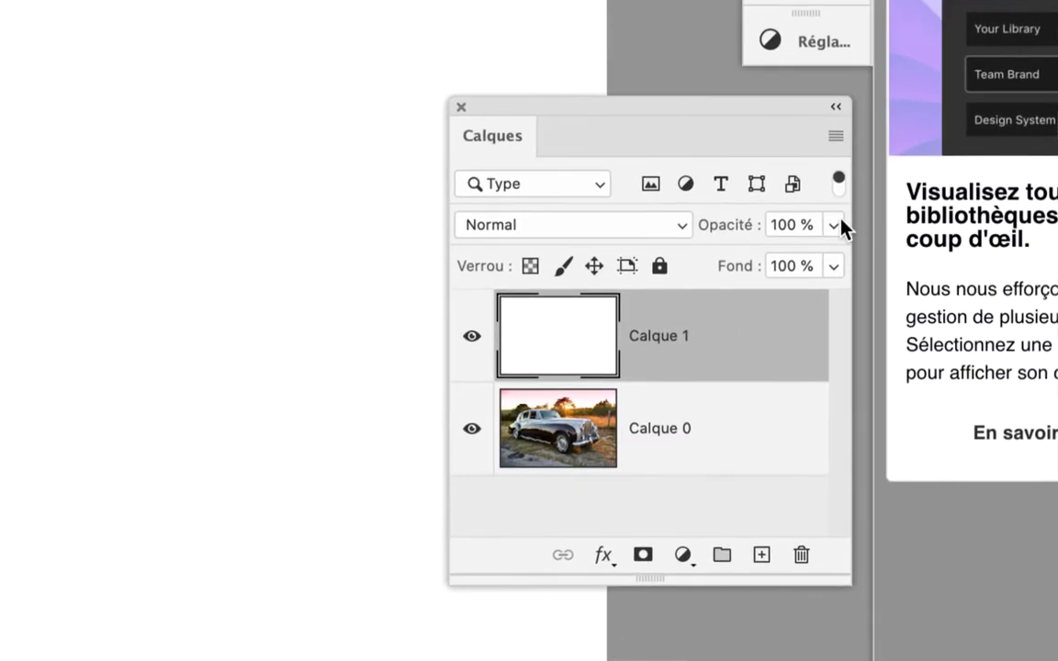
- Lower the white layer's opacity to 70 % so the car photo shows through it
{"action": "left_click", "coordinate": [842, 222]}
{"action": "mouse_move", "coordinate": [811, 254]}
{"action": "left_mouse_down"}
{"action": "mouse_move", "coordinate": [759, 262]}
{"action": "mouse_move", "coordinate": [817, 240]}
{"action": "left_mouse_up"}
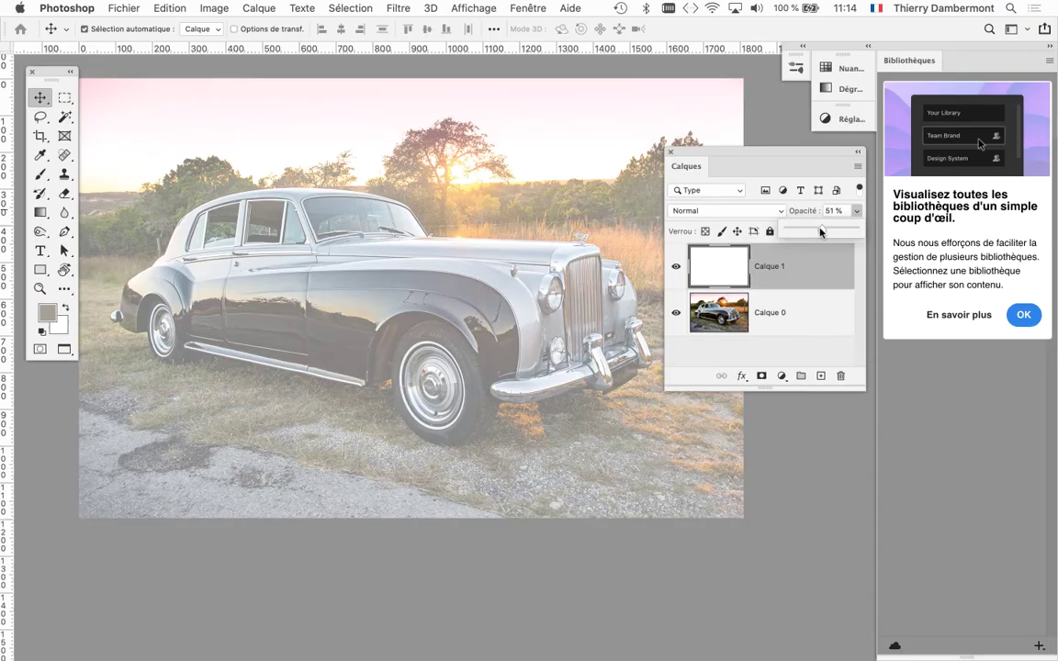
{"action": "left_click_drag", "start_coordinate": [833, 233], "coordinate": [829, 232]}
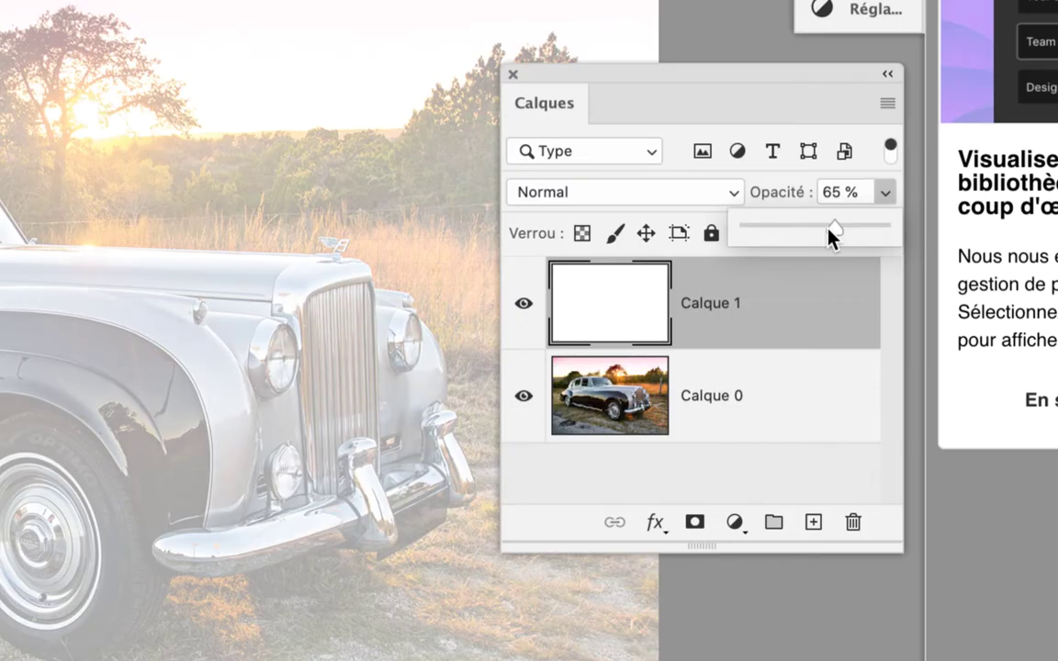
{"action": "left_click_drag", "start_coordinate": [828, 230], "coordinate": [836, 228]}
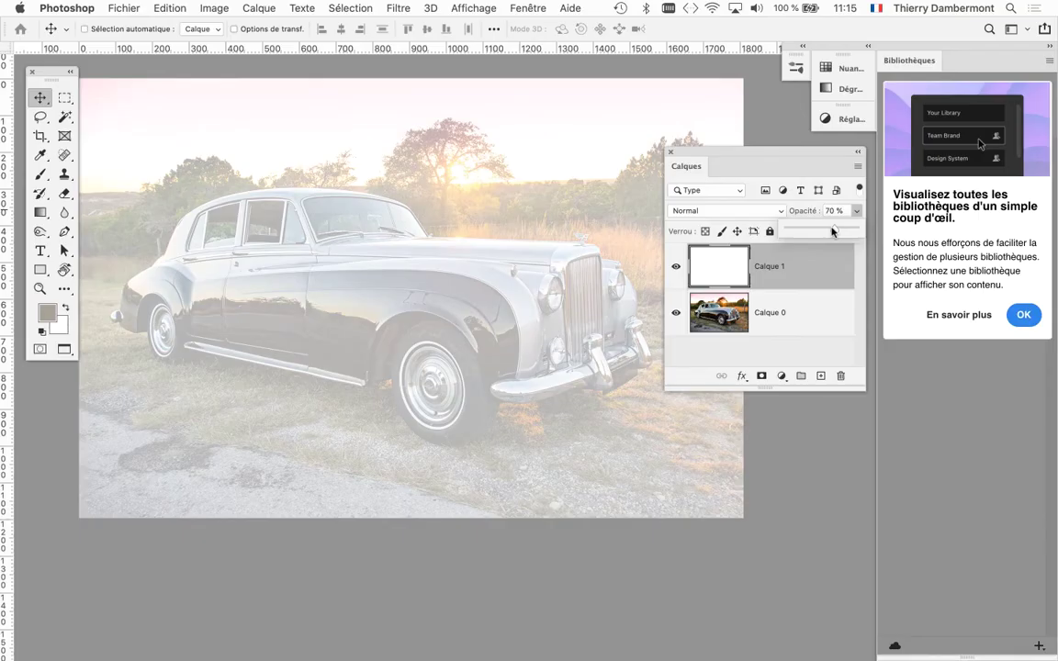
{"action": "left_click", "coordinate": [797, 158]}
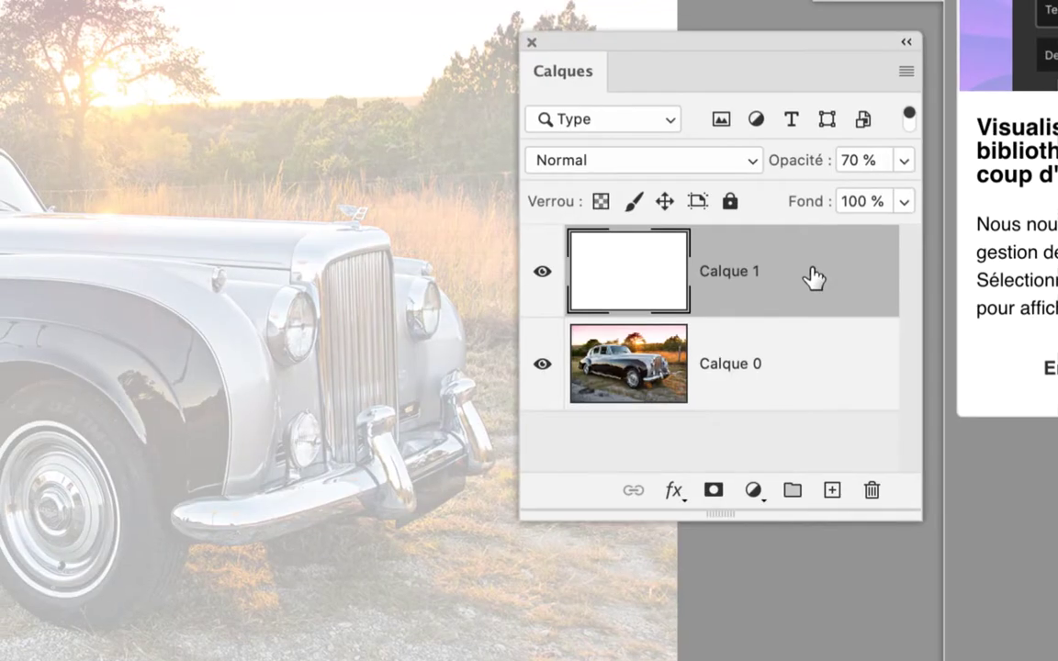
- Delete the semi-transparent white layer above the car photo
{"action": "left_click_drag", "start_coordinate": [814, 275], "coordinate": [866, 477]}
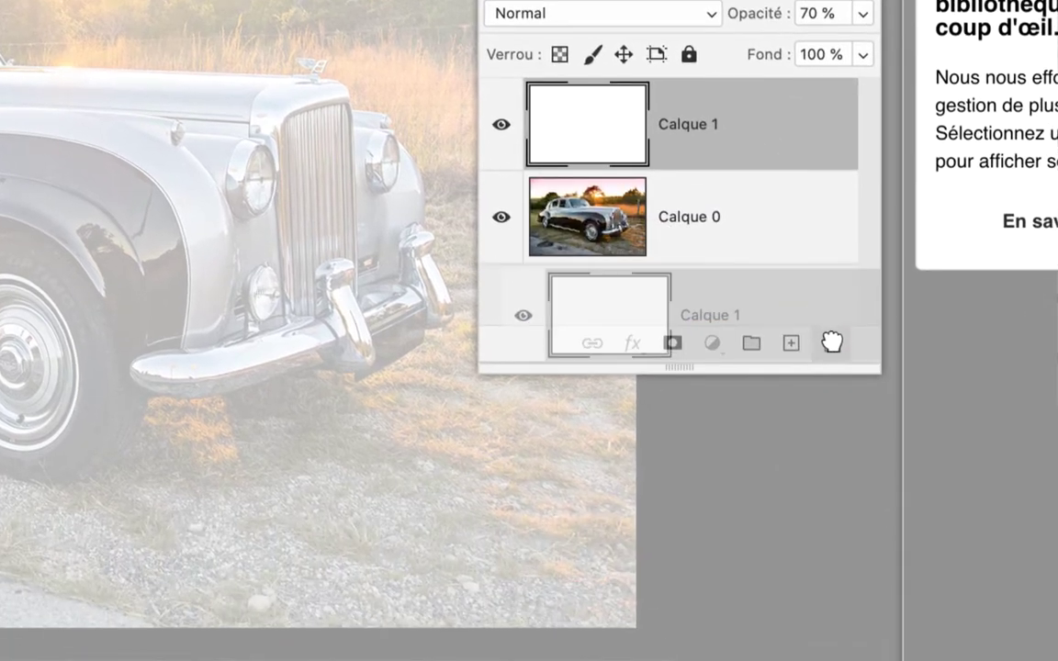
{"action": "left_click_drag", "start_coordinate": [831, 341], "coordinate": [829, 345]}
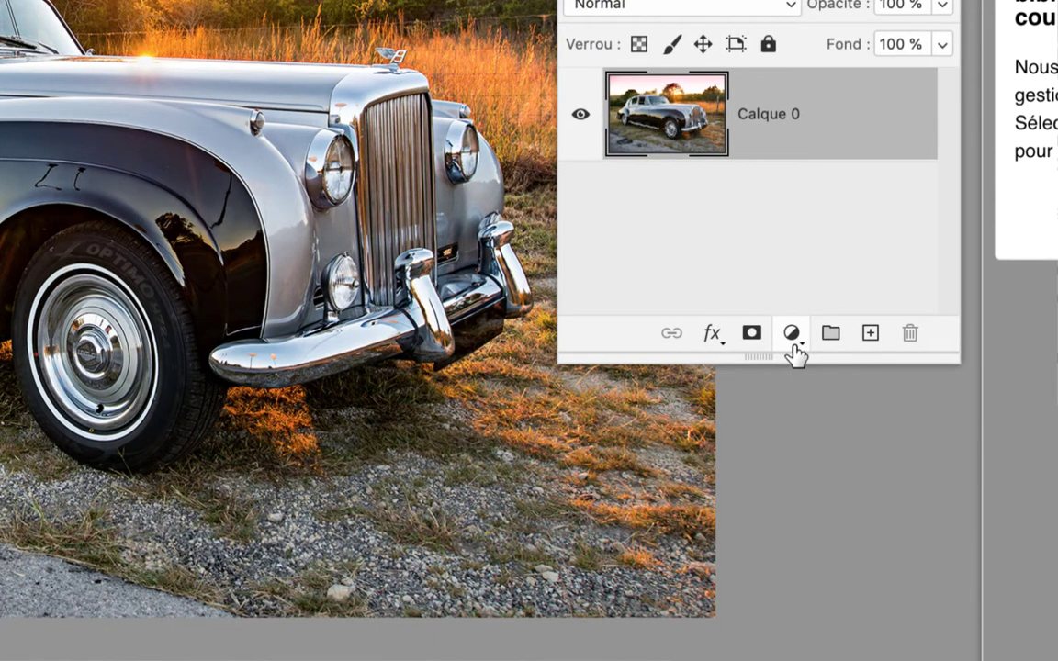
- Add a Levels (Niveaux) adjustment layer above the car photo and dismiss the notice about panel space
{"action": "left_click", "coordinate": [792, 336]}
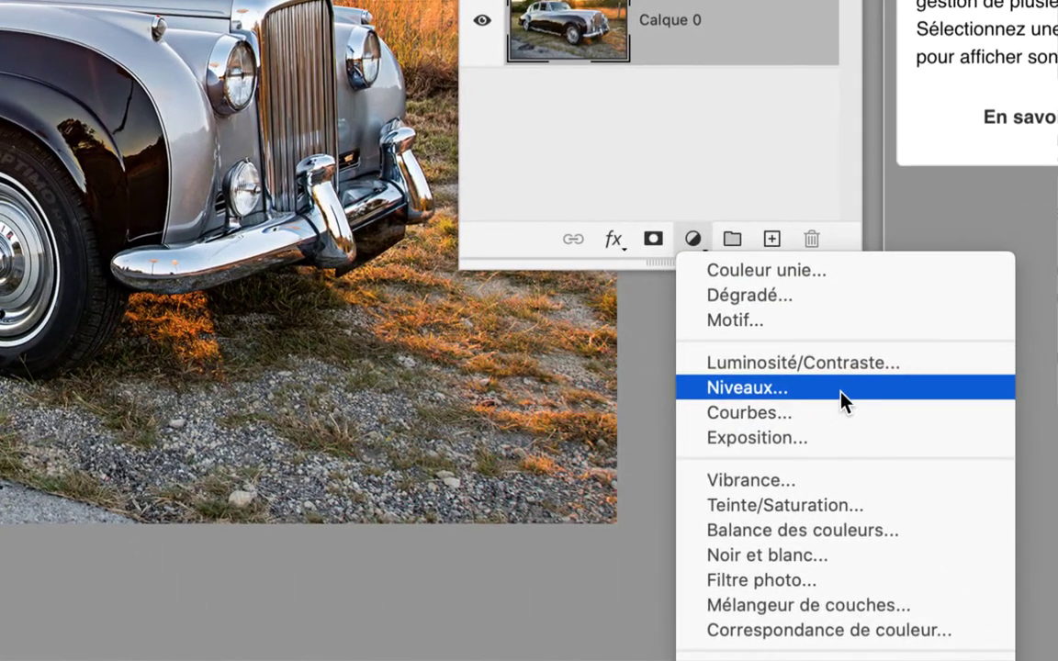
{"action": "left_click", "coordinate": [846, 389]}
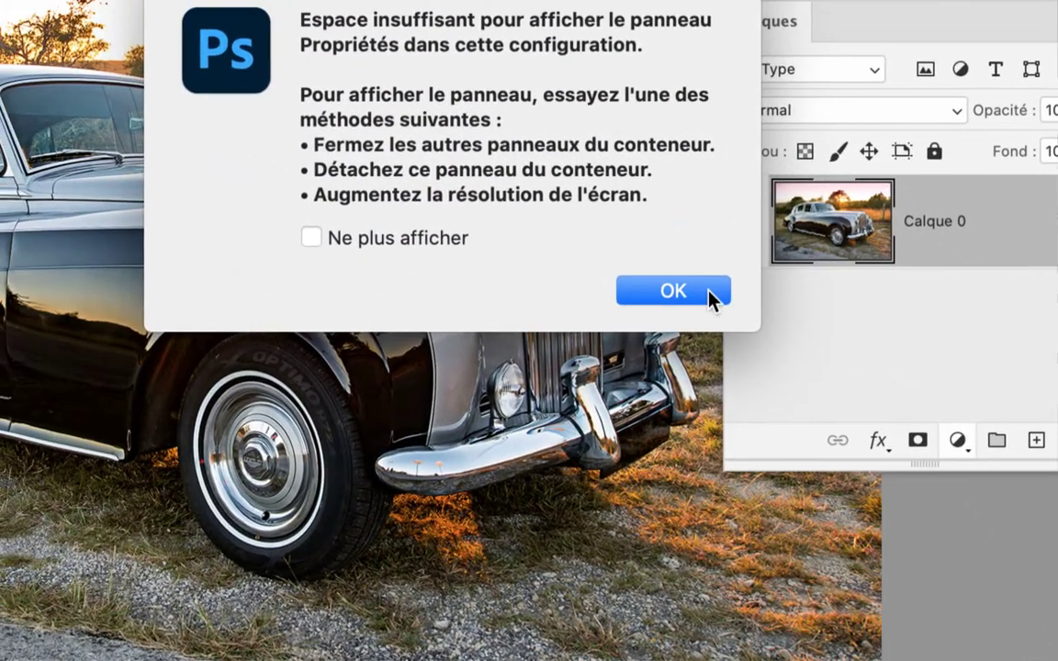
{"action": "left_click", "coordinate": [711, 294]}
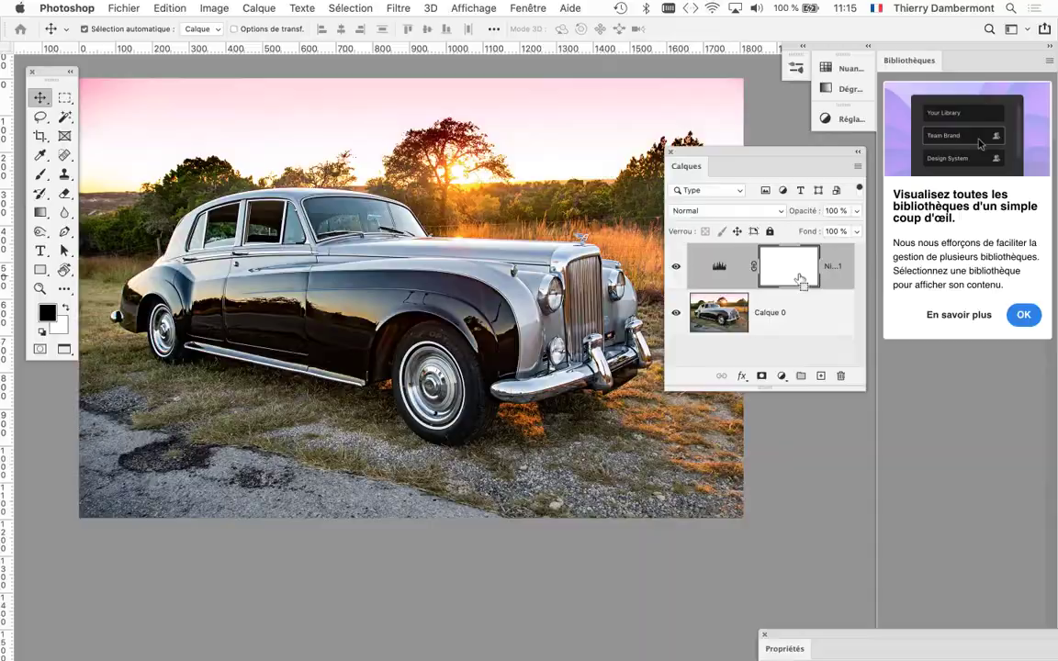
- Bring the Properties panel over the image and display the Levels adjustment layer's settings in it
{"action": "key", "text": "super"}
{"action": "left_click_drag", "start_coordinate": [812, 643], "coordinate": [382, 258]}
{"action": "left_click", "coordinate": [364, 245]}
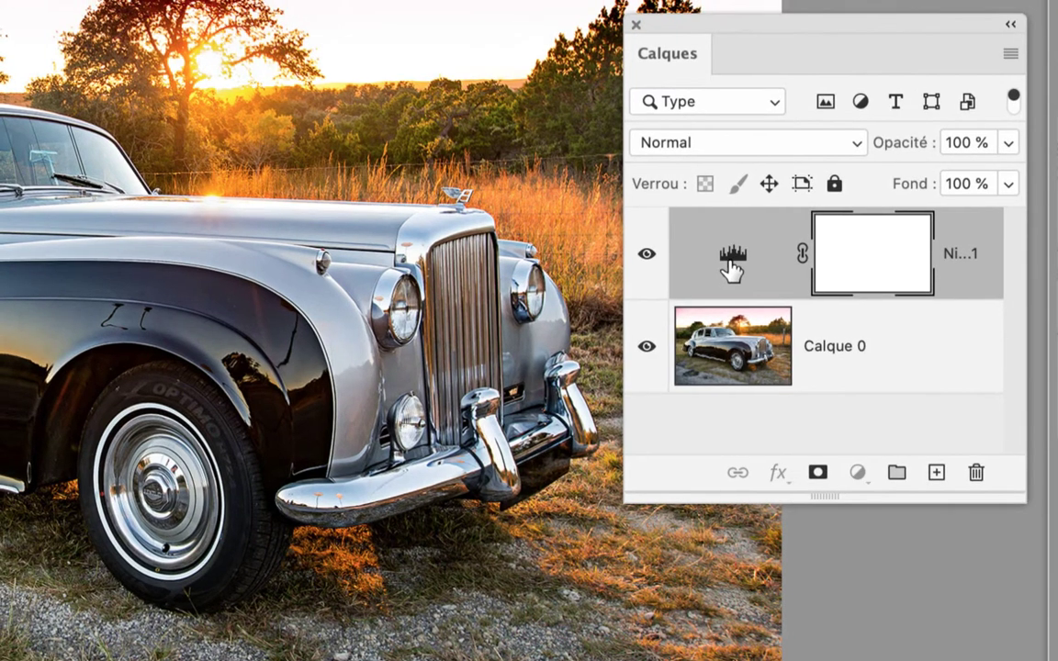
{"action": "left_click", "coordinate": [732, 265]}
{"action": "double_click", "coordinate": [732, 265]}
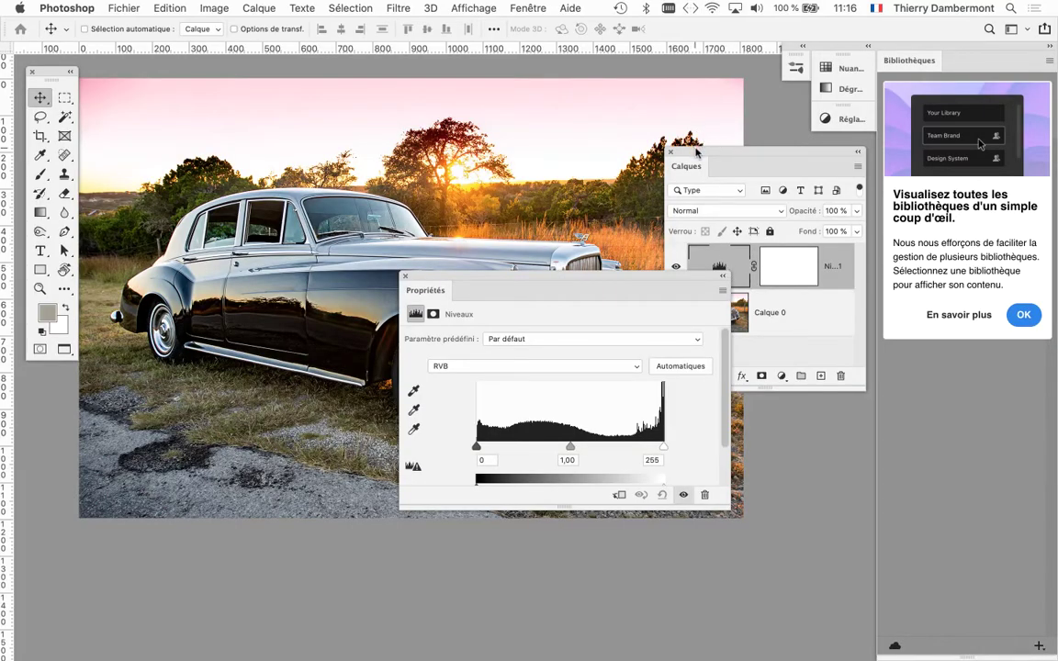
- Separate the overlapping Layers and Properties panels, and enlarge the Properties panel to reveal the output levels
{"action": "left_click_drag", "start_coordinate": [695, 158], "coordinate": [850, 375]}
{"action": "left_click_drag", "start_coordinate": [533, 275], "coordinate": [721, 86]}
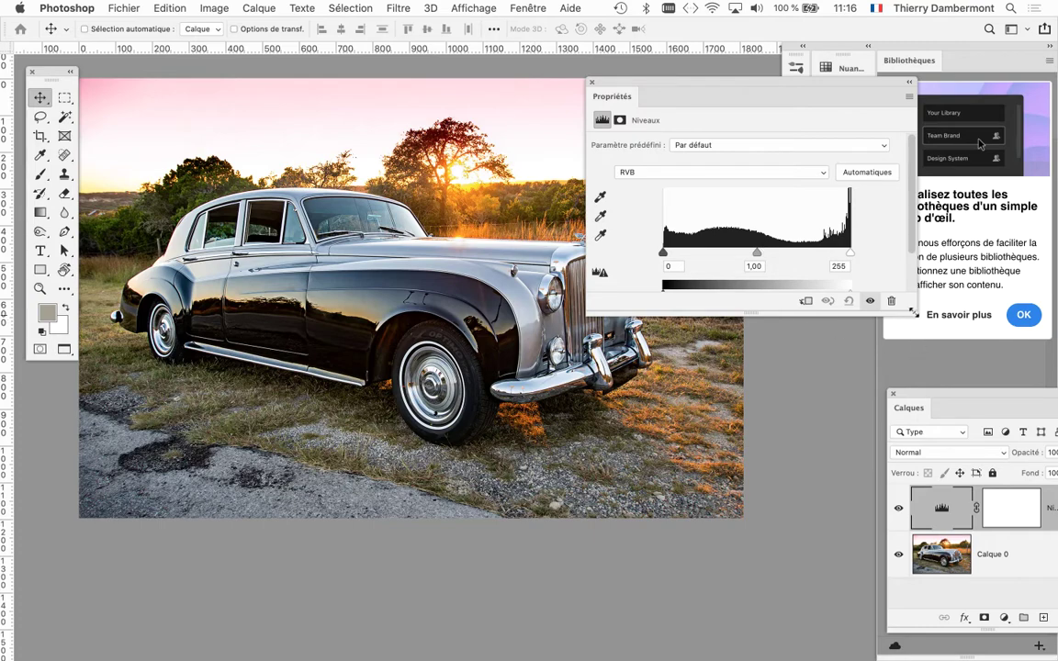
{"action": "left_click_drag", "start_coordinate": [822, 315], "coordinate": [822, 350]}
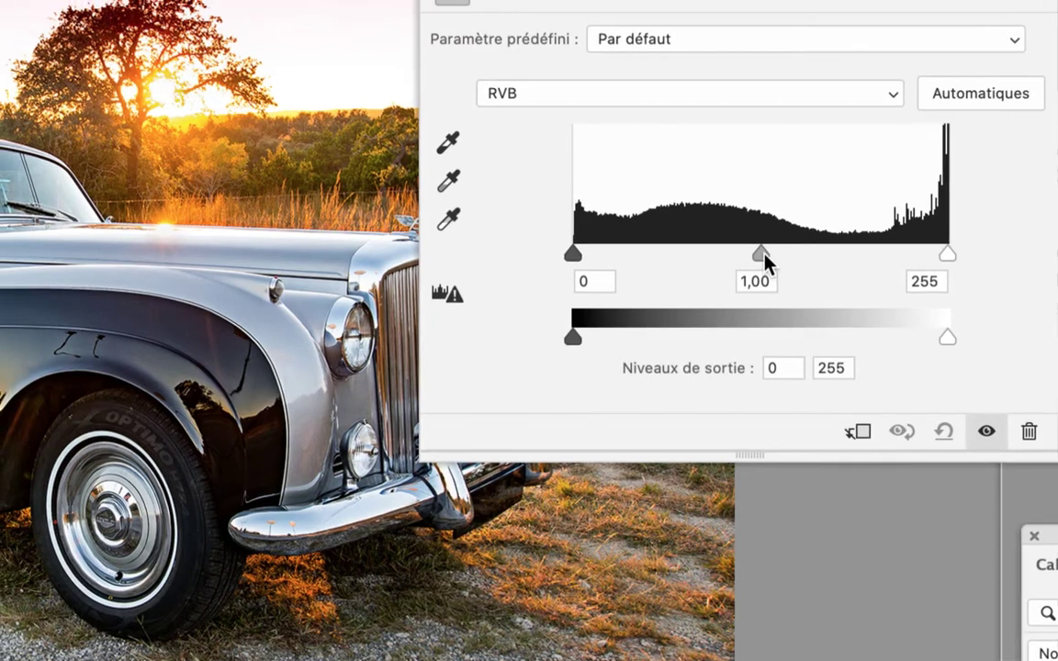
- Try brighter and darker Levels midtone values on the RVB channel, ranging from 2,40 to 0,36
{"action": "mouse_move", "coordinate": [738, 246]}
{"action": "left_mouse_down"}
{"action": "mouse_move", "coordinate": [832, 258]}
{"action": "mouse_move", "coordinate": [676, 257]}
{"action": "mouse_move", "coordinate": [727, 257]}
{"action": "left_mouse_up"}
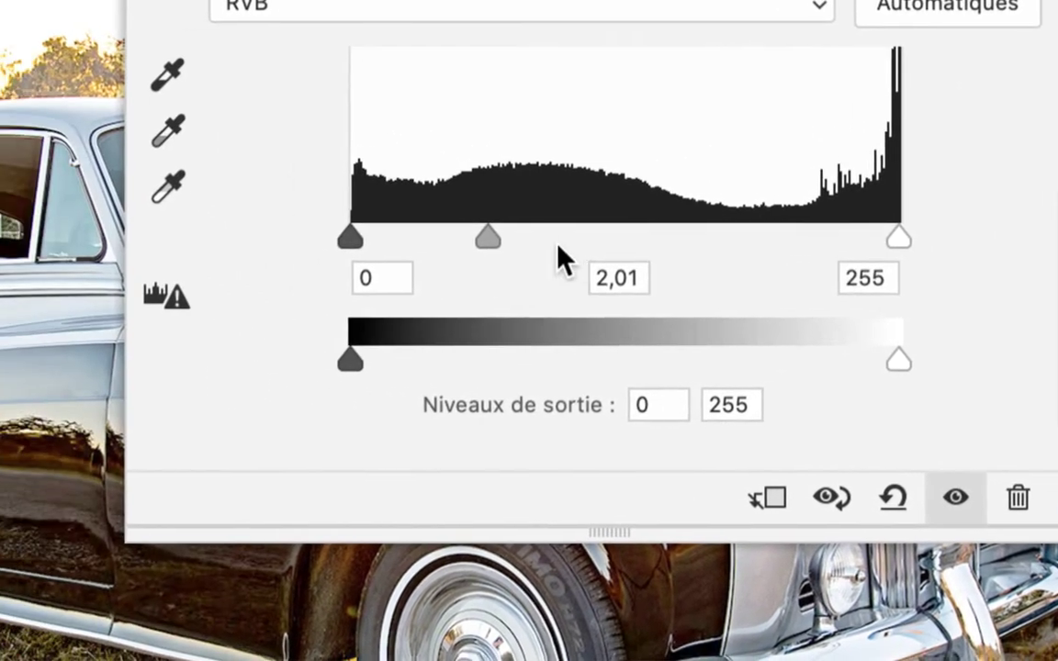
{"action": "left_click_drag", "start_coordinate": [489, 240], "coordinate": [721, 243]}
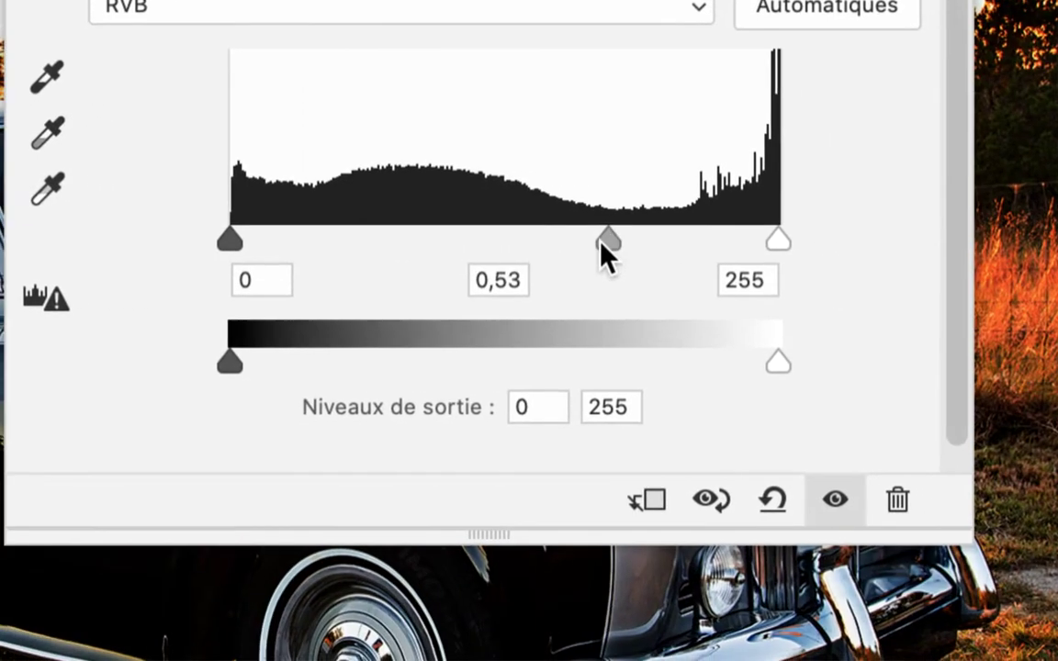
{"action": "left_click_drag", "start_coordinate": [601, 248], "coordinate": [399, 246]}
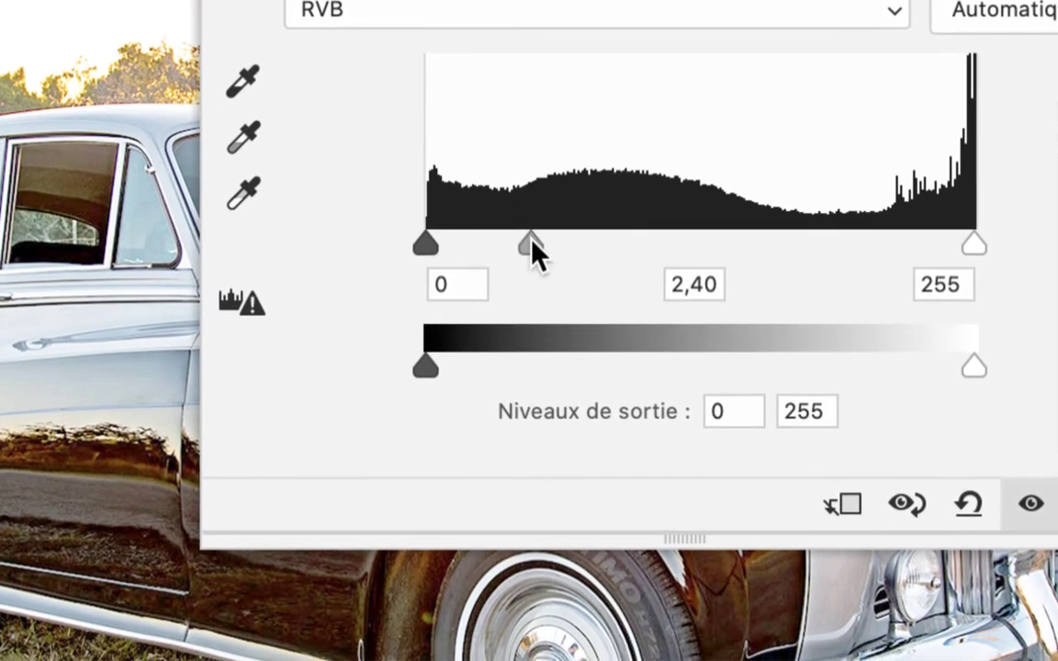
{"action": "left_click_drag", "start_coordinate": [533, 248], "coordinate": [617, 250]}
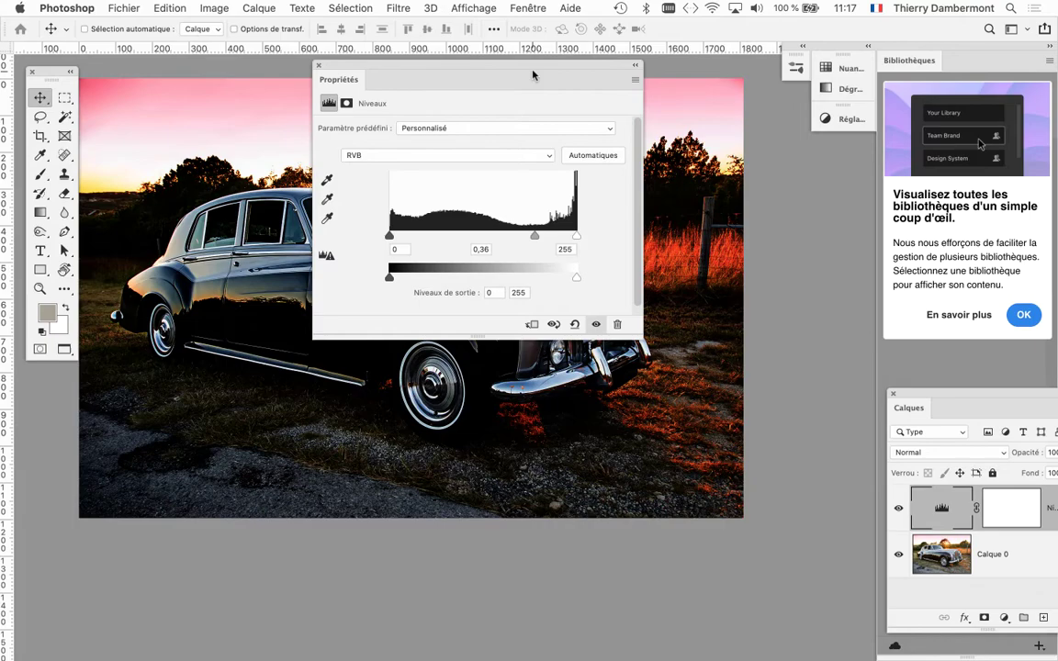
- Fade the photo through the Levels adjustment by setting the midtones to 1,11 and the black output level to 89
{"action": "left_click_drag", "start_coordinate": [533, 75], "coordinate": [787, 81]}
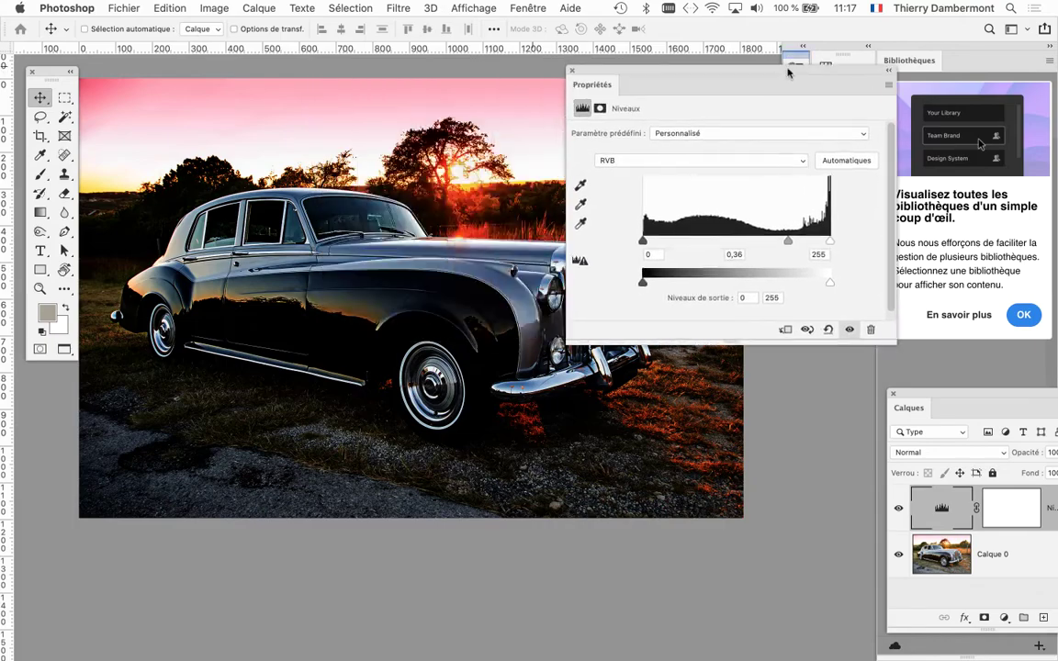
{"action": "left_click_drag", "start_coordinate": [789, 242], "coordinate": [691, 240]}
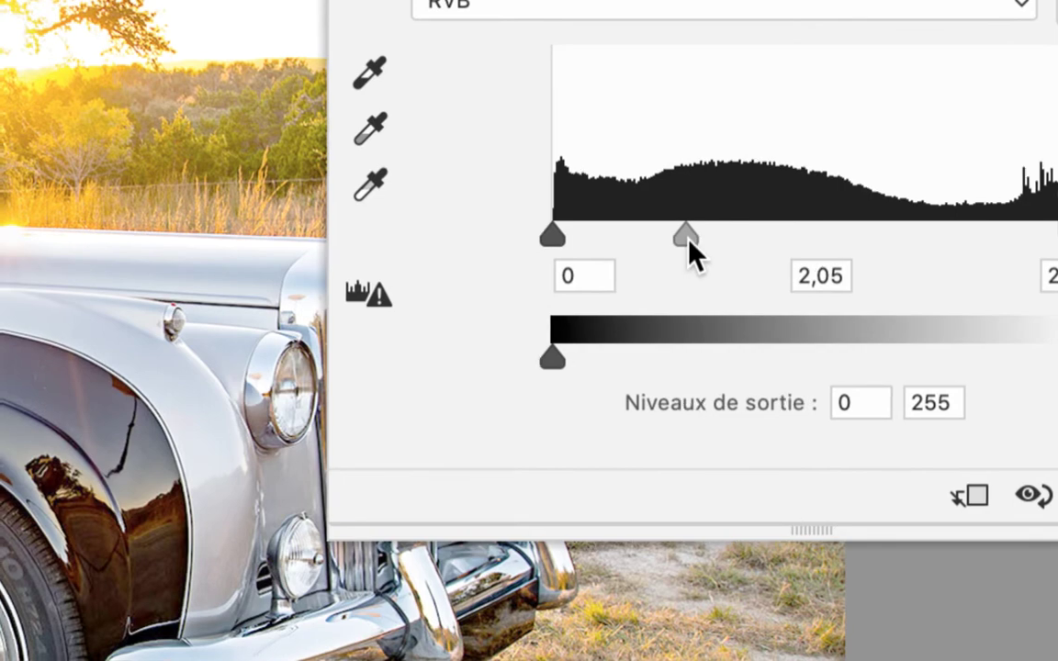
{"action": "mouse_move", "coordinate": [696, 253]}
{"action": "left_mouse_down"}
{"action": "mouse_move", "coordinate": [1048, 268]}
{"action": "mouse_move", "coordinate": [759, 243]}
{"action": "mouse_move", "coordinate": [666, 247]}
{"action": "mouse_move", "coordinate": [700, 254]}
{"action": "left_mouse_up"}
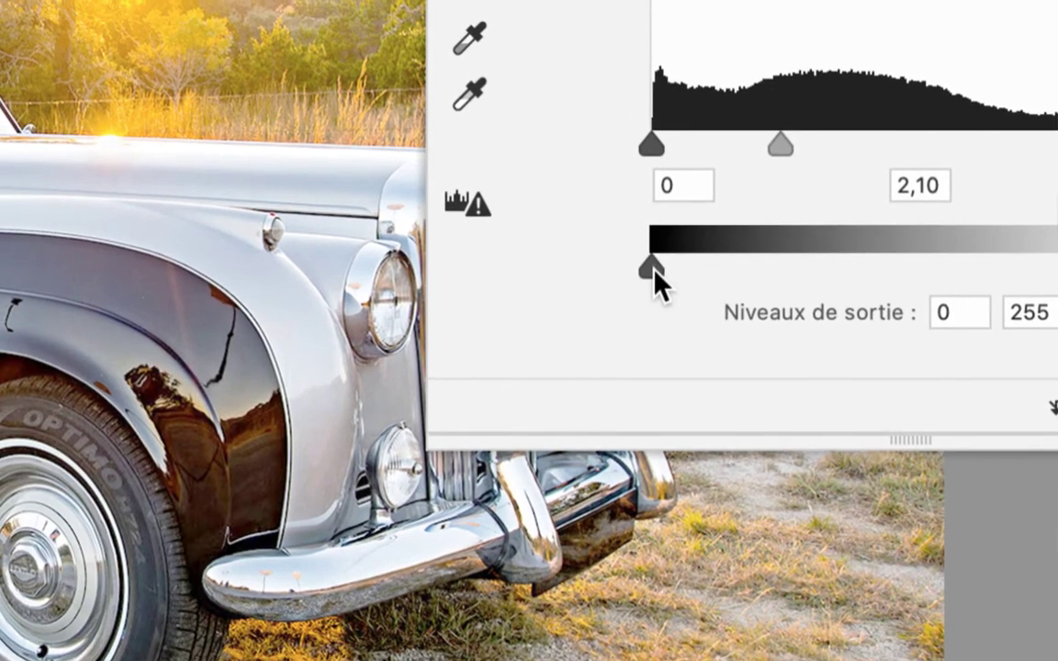
{"action": "left_click_drag", "start_coordinate": [655, 273], "coordinate": [687, 283]}
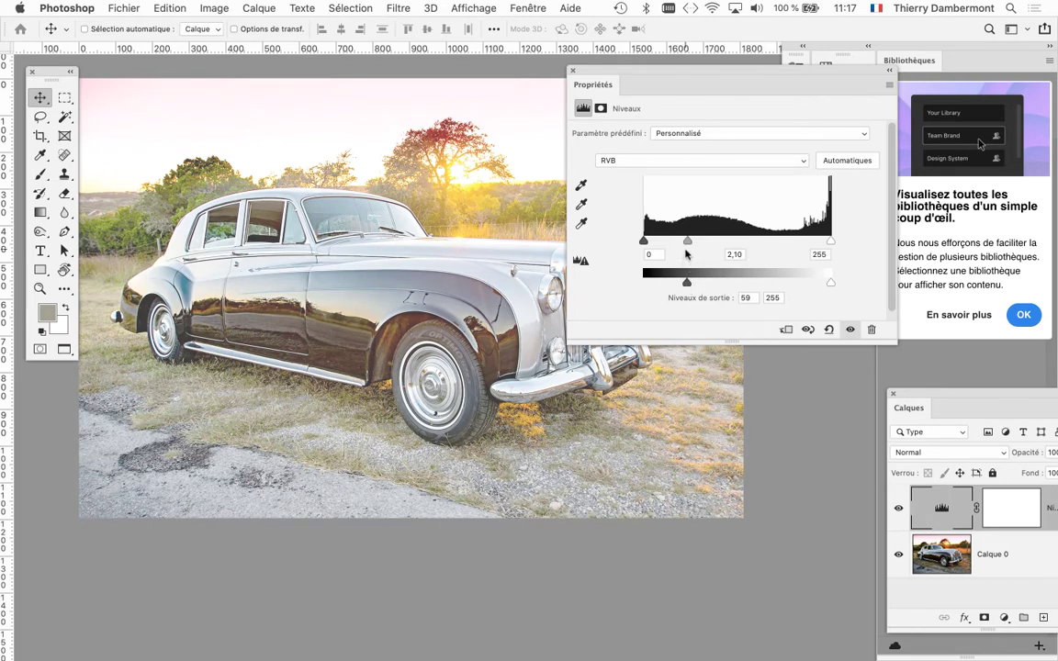
{"action": "left_click_drag", "start_coordinate": [687, 241], "coordinate": [718, 240]}
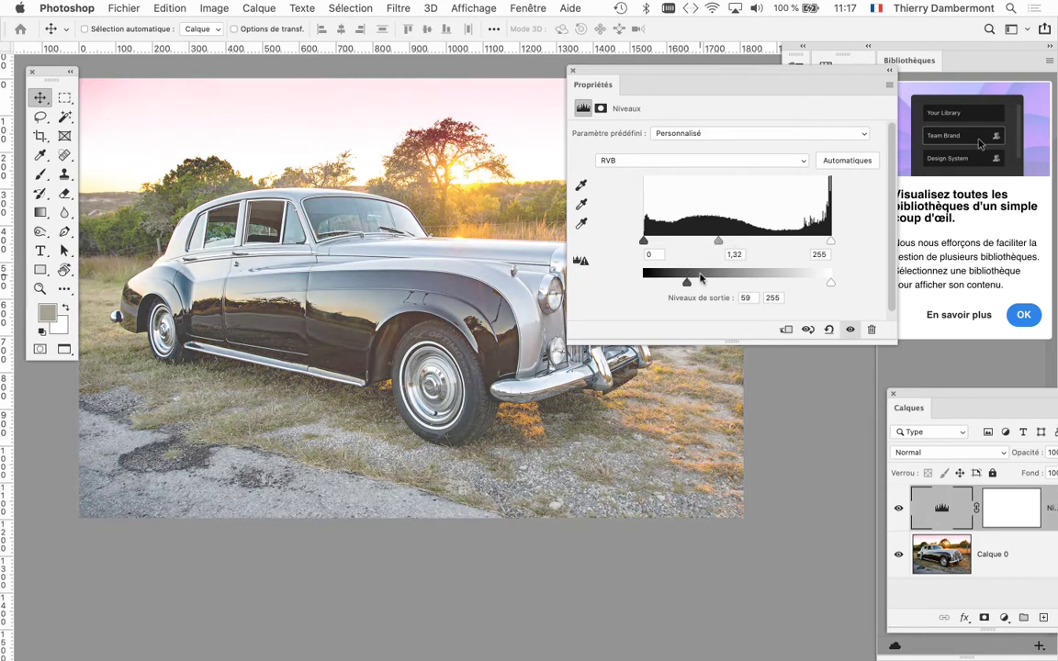
{"action": "left_click_drag", "start_coordinate": [695, 285], "coordinate": [709, 285]}
{"action": "mouse_move", "coordinate": [716, 241]}
{"action": "left_mouse_down"}
{"action": "mouse_move", "coordinate": [739, 242]}
{"action": "mouse_move", "coordinate": [708, 243]}
{"action": "mouse_move", "coordinate": [730, 242]}
{"action": "left_mouse_up"}
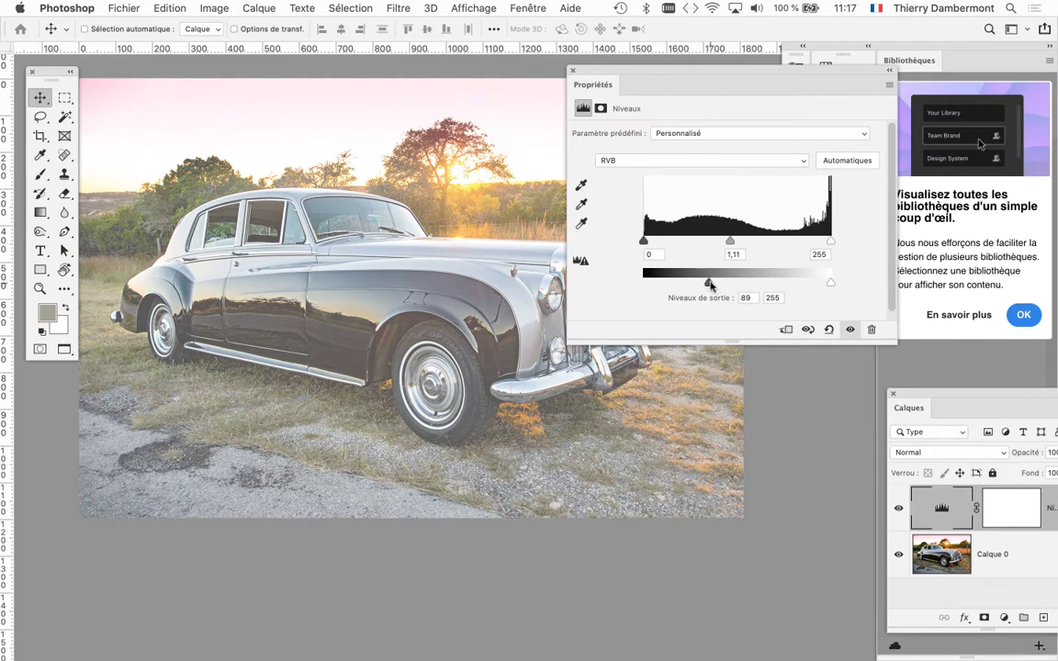
- Fade the photo further through the RVB channel by setting the Levels midtones to 0,91 and the black output level to 114
{"action": "left_click_drag", "start_coordinate": [710, 286], "coordinate": [726, 242]}
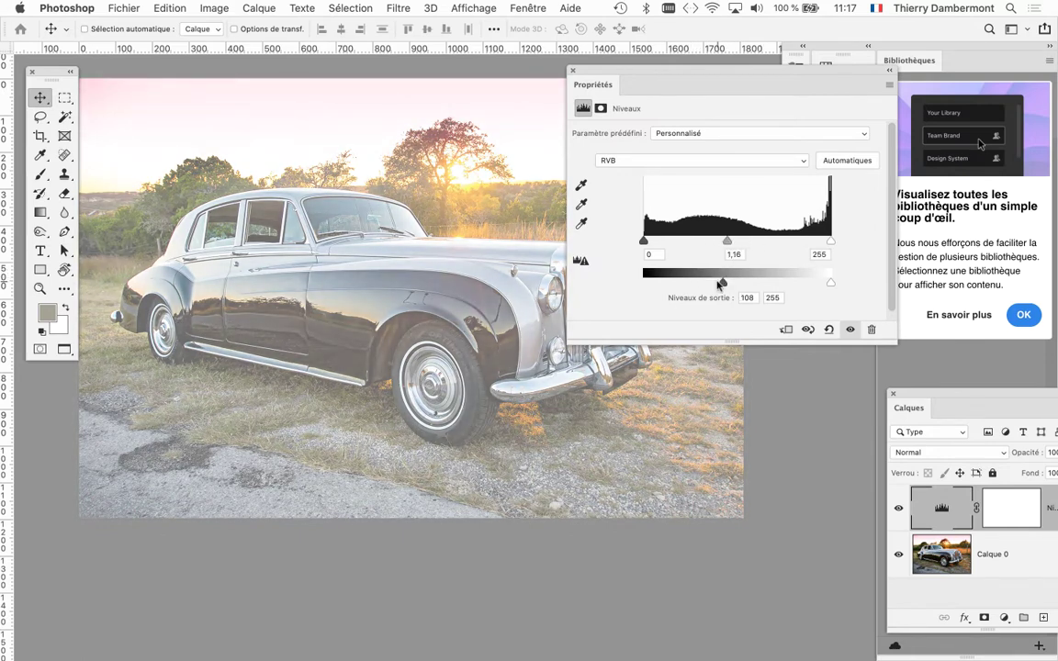
{"action": "mouse_move", "coordinate": [720, 284]}
{"action": "left_mouse_down"}
{"action": "mouse_move", "coordinate": [697, 282]}
{"action": "mouse_move", "coordinate": [727, 284]}
{"action": "left_mouse_up"}
{"action": "mouse_move", "coordinate": [733, 243]}
{"action": "left_mouse_down"}
{"action": "mouse_move", "coordinate": [755, 243]}
{"action": "mouse_move", "coordinate": [741, 244]}
{"action": "left_mouse_up"}
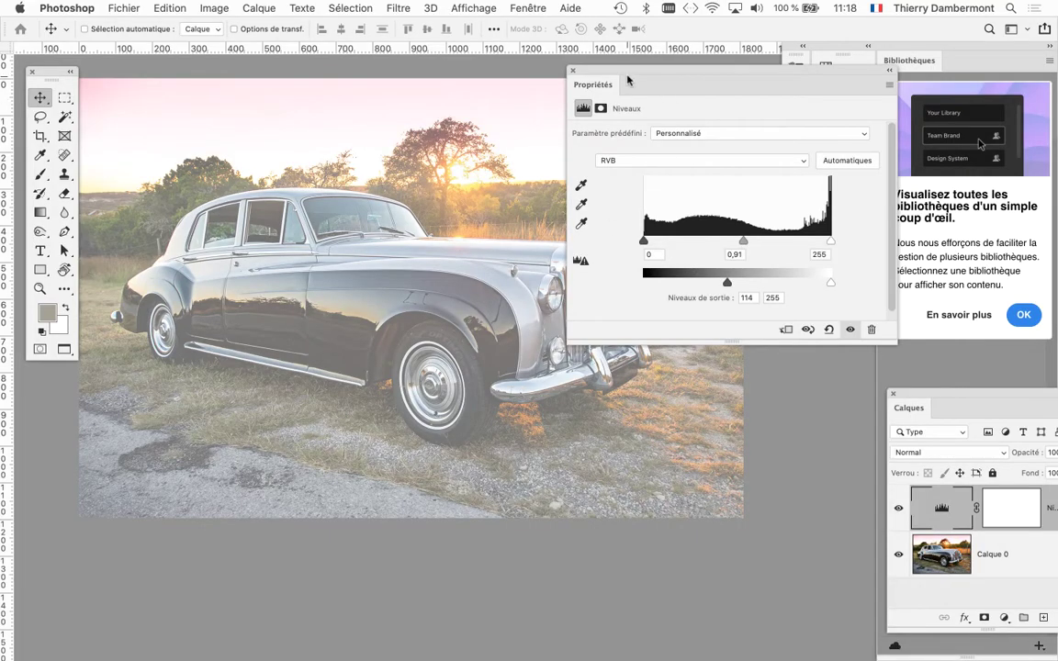
- Move the Properties panel clear of the photo and examine the faded car's wheel, grille and bumper up close
{"action": "left_click_drag", "start_coordinate": [628, 81], "coordinate": [758, 100]}
{"action": "scroll", "coordinate": [404, 396], "scroll_direction": "up", "scroll_amount": 5}
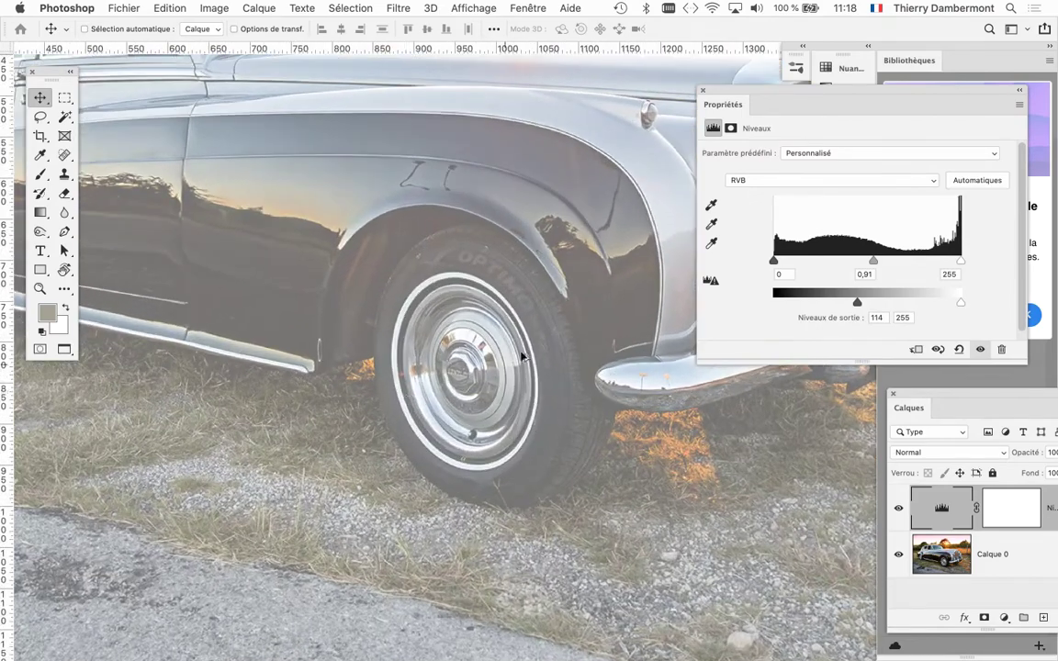
{"action": "scroll", "coordinate": [441, 393], "scroll_direction": "right", "scroll_amount": 10}
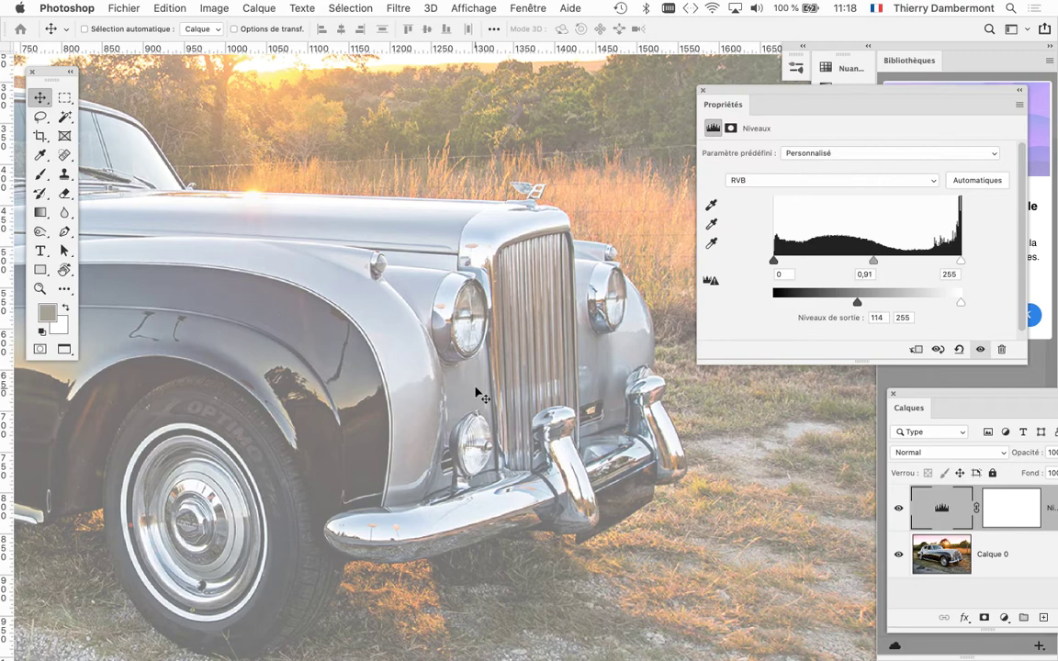
{"action": "scroll", "coordinate": [406, 447], "scroll_direction": "down", "scroll_amount": 5}
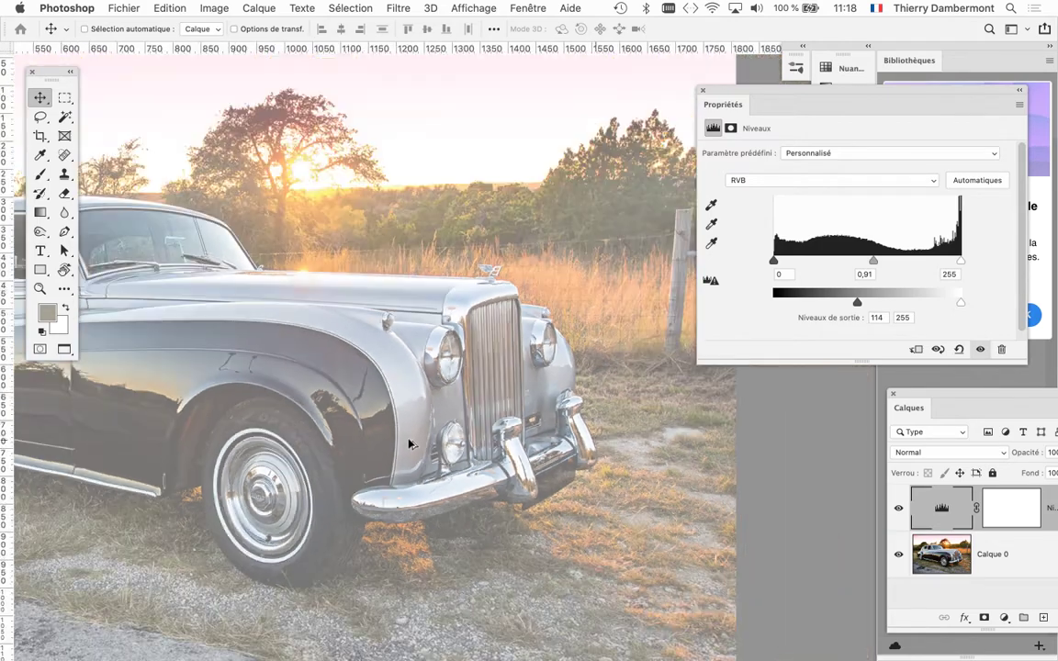
{"action": "scroll", "coordinate": [531, 345], "scroll_direction": "up", "scroll_amount": 1}
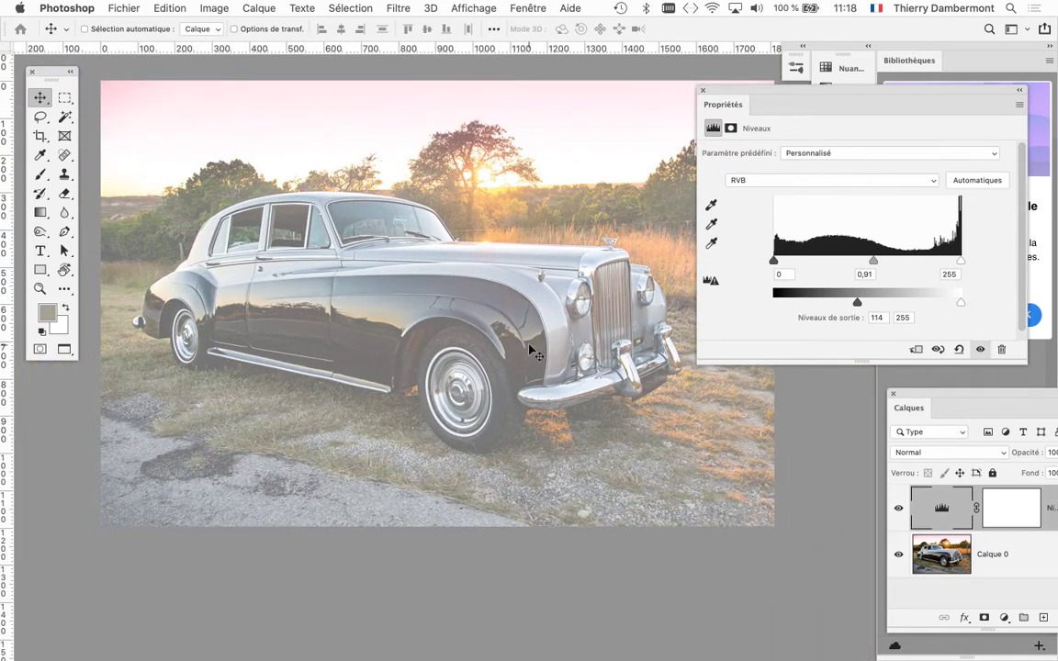
{"action": "scroll", "coordinate": [506, 365], "scroll_direction": "up", "scroll_amount": 1}
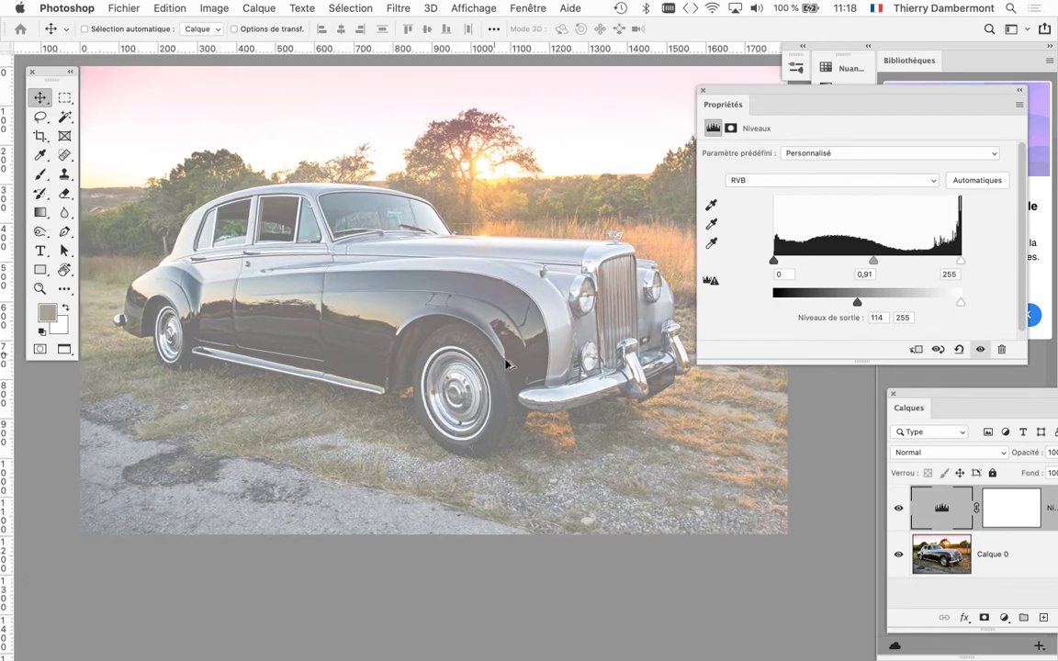
{"action": "scroll", "coordinate": [505, 358], "scroll_direction": "up", "scroll_amount": 2}
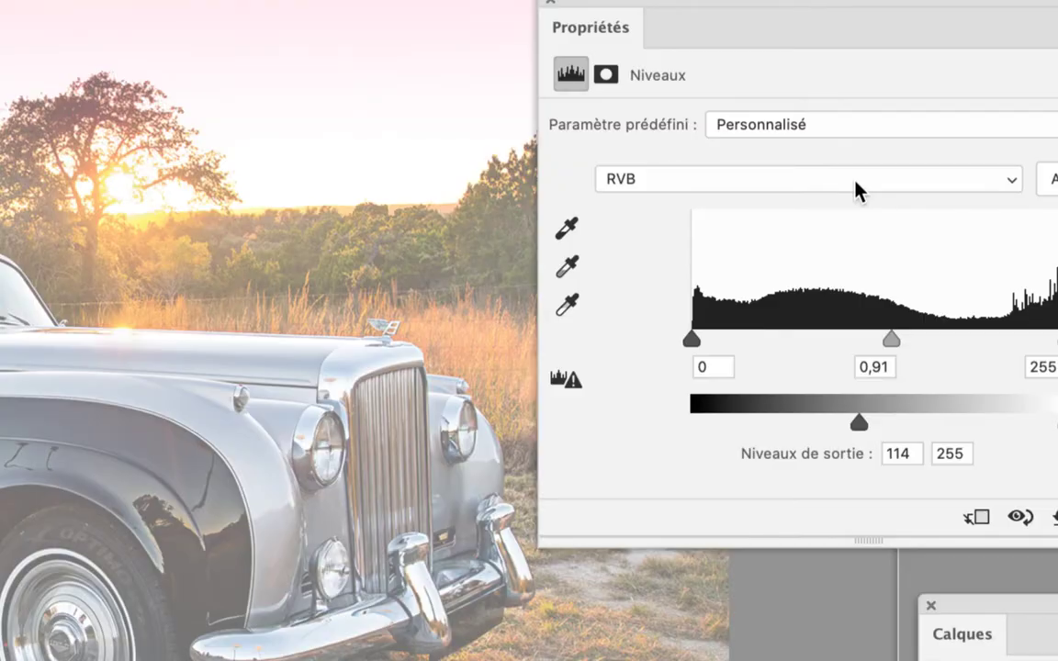
- Shift the photo's colours by setting the Levels midtones of the Rouge channel to 0,62
{"action": "left_click", "coordinate": [857, 181]}
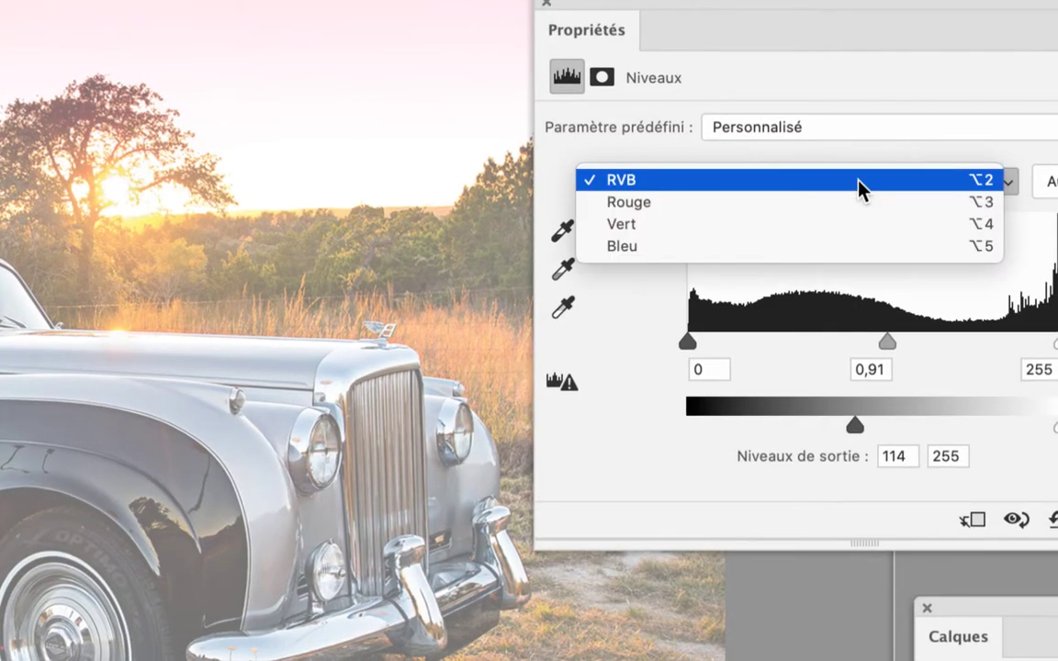
{"action": "left_click", "coordinate": [860, 182]}
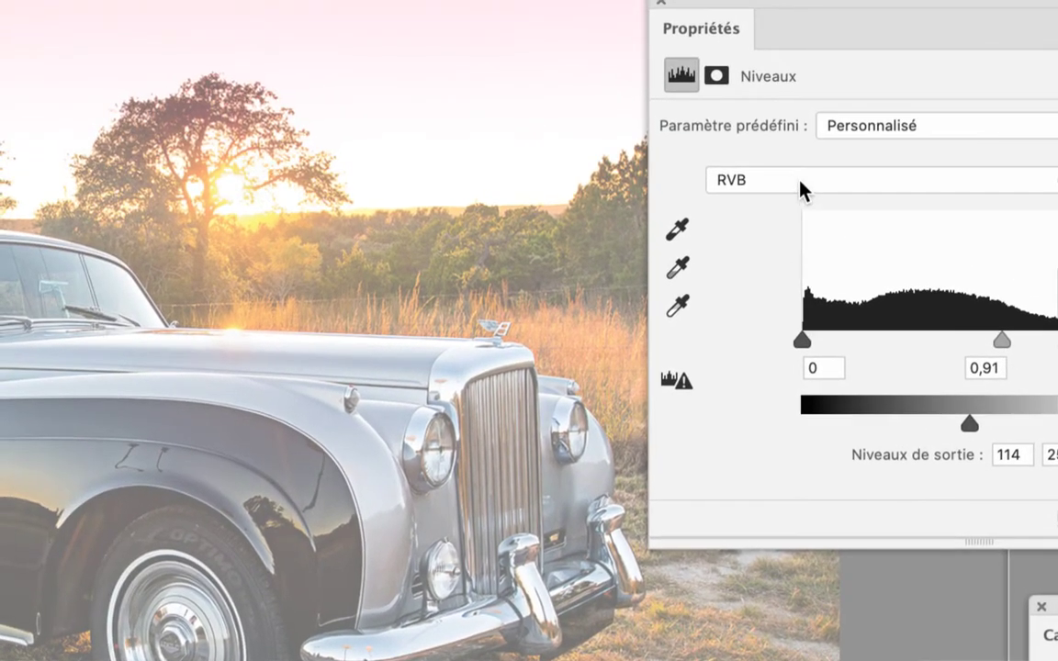
{"action": "left_click", "coordinate": [813, 186]}
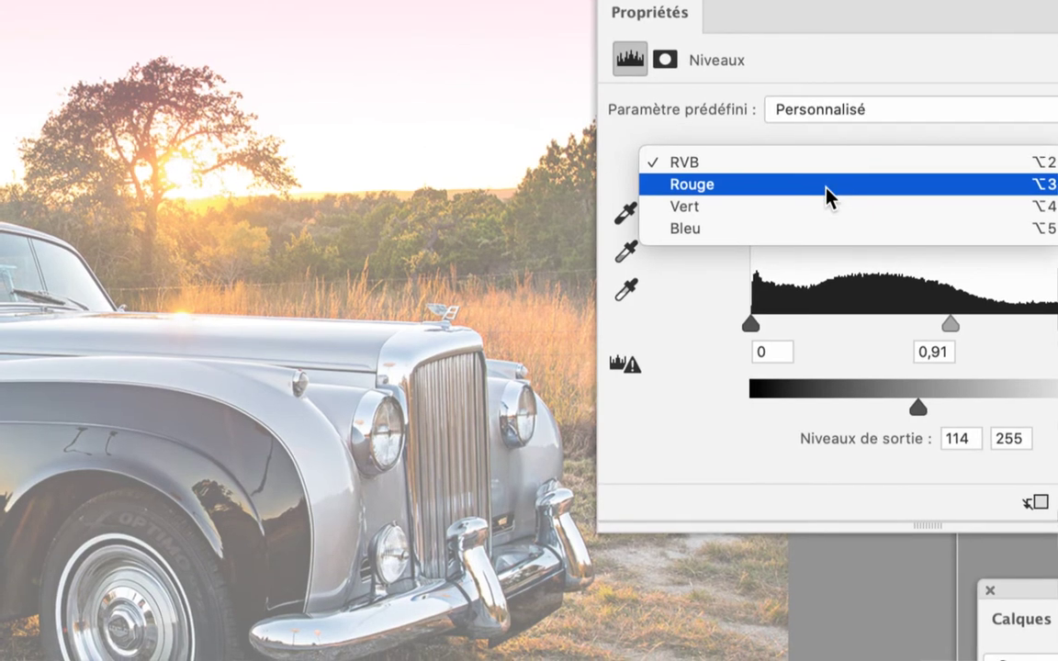
{"action": "left_click", "coordinate": [827, 189]}
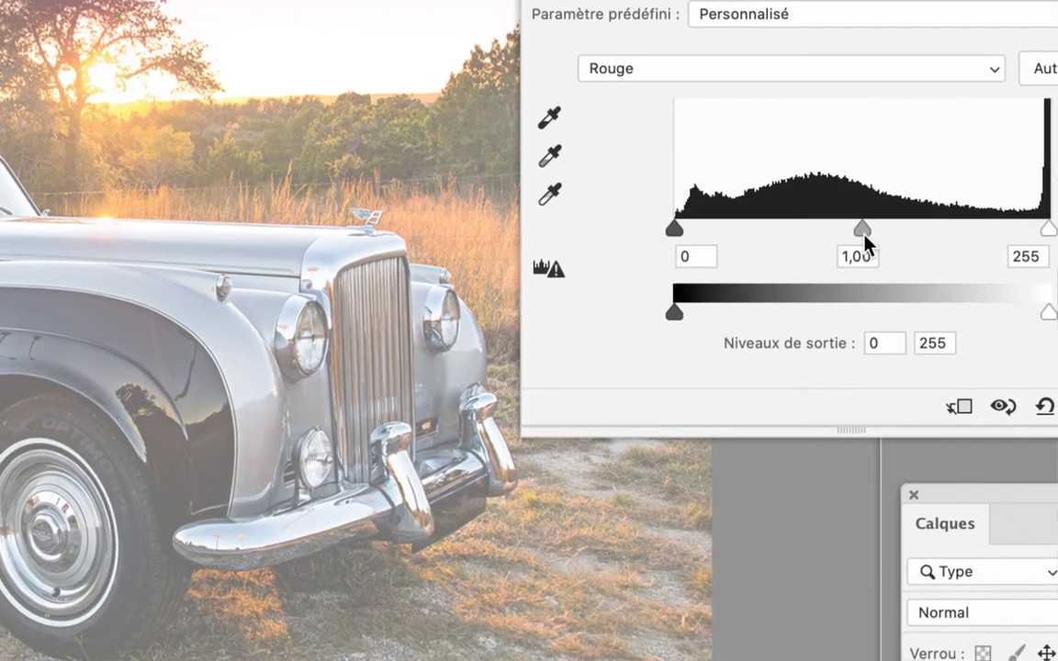
{"action": "left_click_drag", "start_coordinate": [864, 235], "coordinate": [888, 239]}
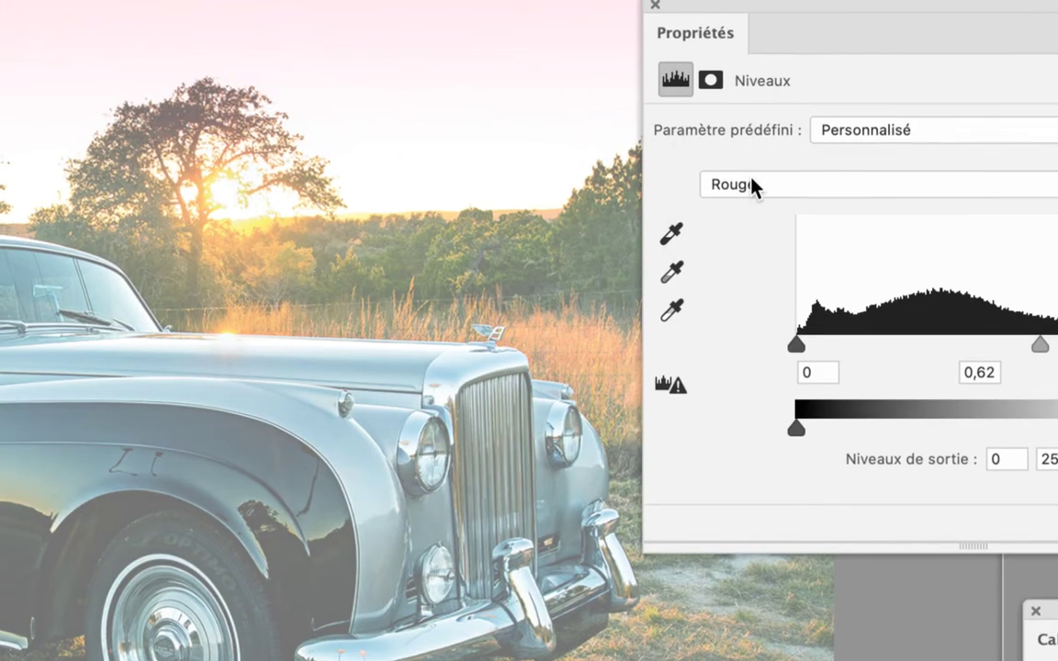
- Return to the RVB channel and set its midtones to 0,73 and its black output level to 143
{"action": "left_click", "coordinate": [751, 181]}
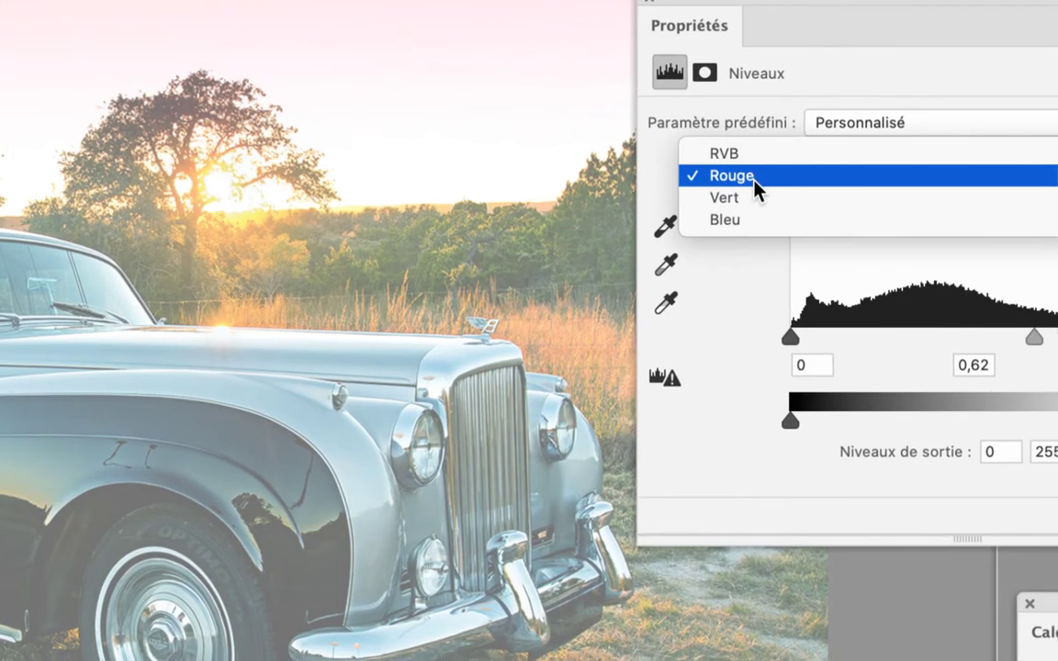
{"action": "left_click", "coordinate": [756, 170]}
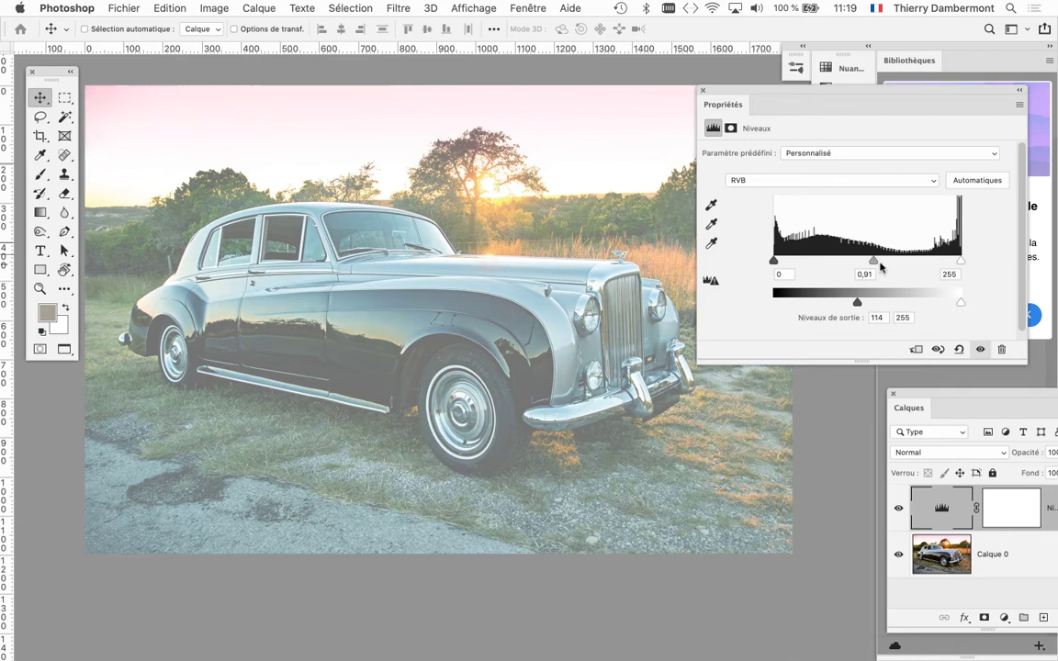
{"action": "left_click_drag", "start_coordinate": [855, 198], "coordinate": [901, 201]}
{"action": "left_click_drag", "start_coordinate": [897, 265], "coordinate": [892, 264]}
{"action": "mouse_move", "coordinate": [858, 304]}
{"action": "left_mouse_down"}
{"action": "mouse_move", "coordinate": [808, 303]}
{"action": "mouse_move", "coordinate": [873, 304]}
{"action": "left_mouse_up"}
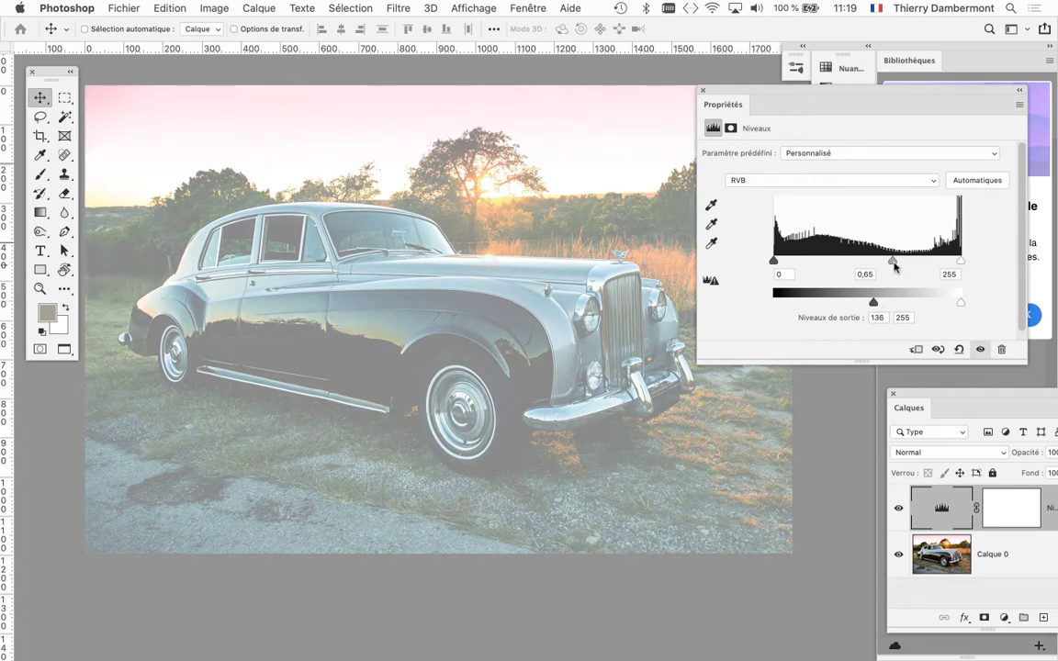
{"action": "left_click_drag", "start_coordinate": [894, 264], "coordinate": [877, 261]}
{"action": "left_click_drag", "start_coordinate": [873, 302], "coordinate": [890, 303]}
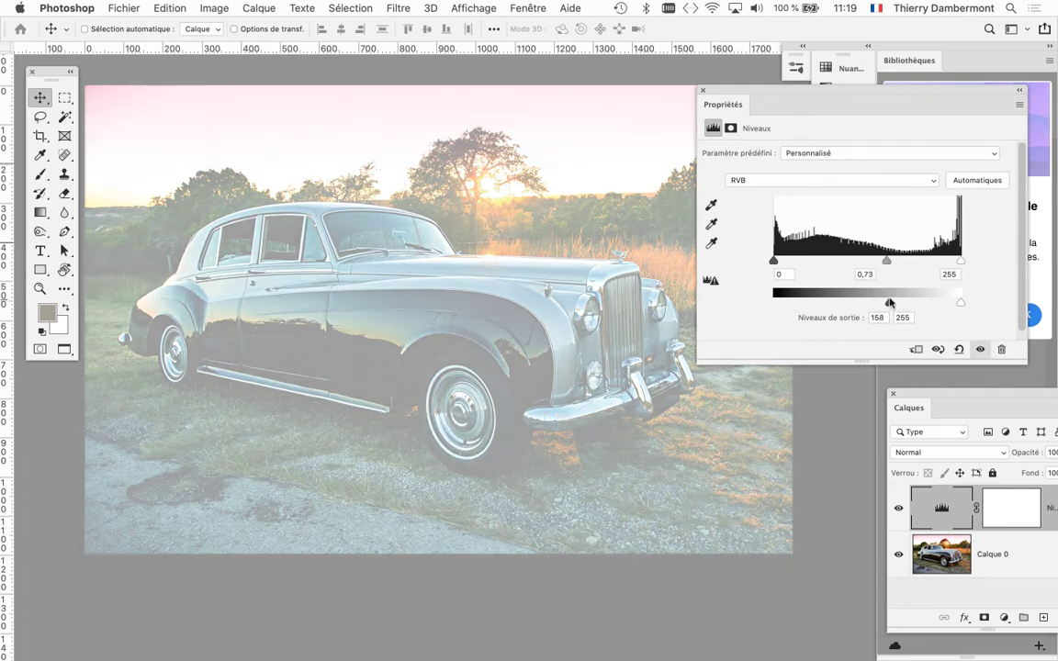
{"action": "left_click_drag", "start_coordinate": [890, 303], "coordinate": [888, 303]}
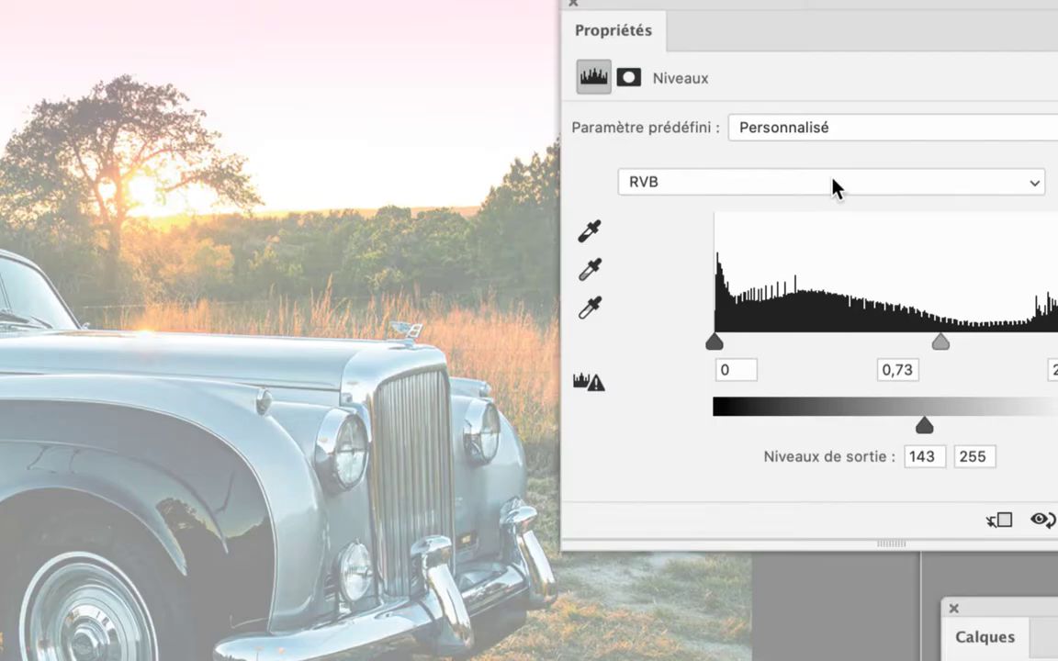
- Reduce the red tones further by setting the Rouge channel's midtones to 0,52
{"action": "left_click", "coordinate": [834, 187]}
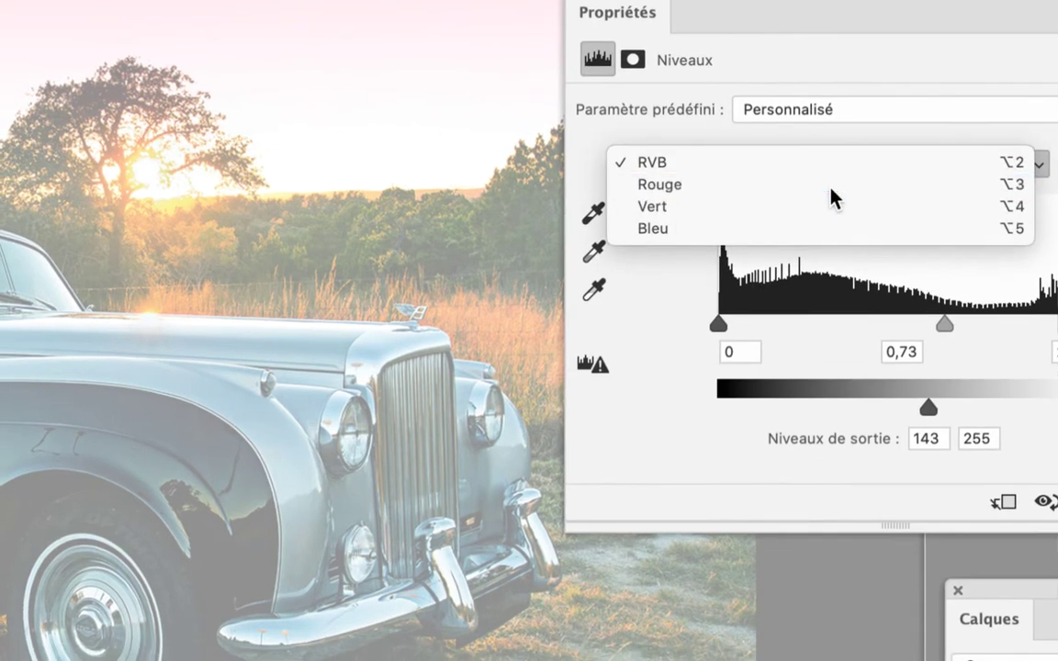
{"action": "left_click", "coordinate": [830, 187]}
{"action": "mouse_move", "coordinate": [876, 236]}
{"action": "left_mouse_down"}
{"action": "mouse_move", "coordinate": [867, 239]}
{"action": "mouse_move", "coordinate": [879, 236]}
{"action": "left_mouse_up"}
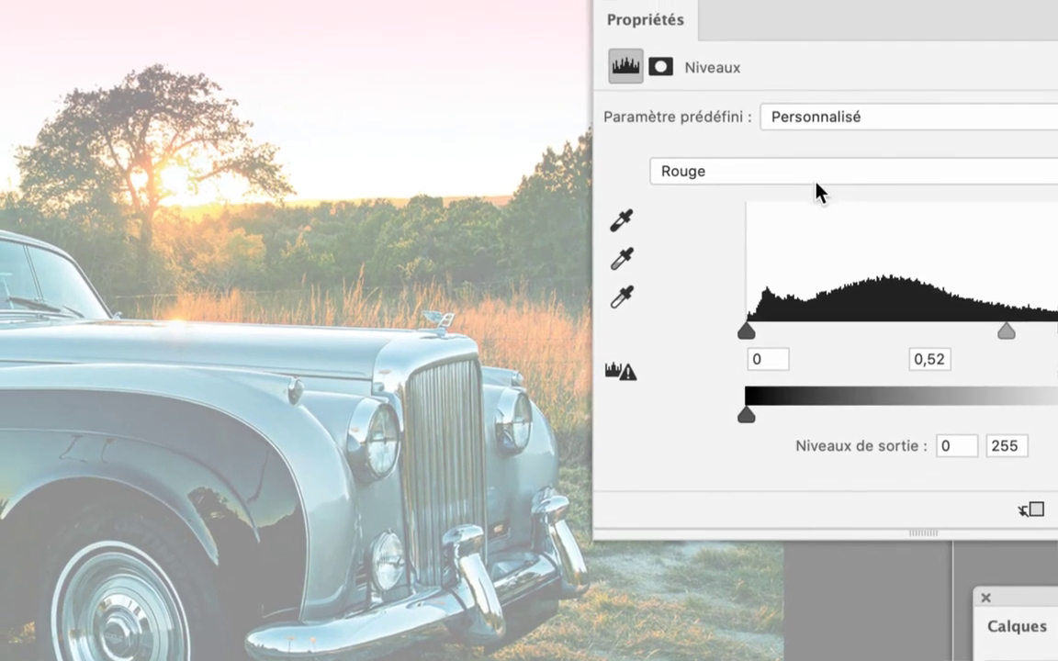
- Try shifting the Vert channel's midtones, and return them to 1,00
{"action": "left_click", "coordinate": [816, 172]}
{"action": "left_click", "coordinate": [813, 198]}
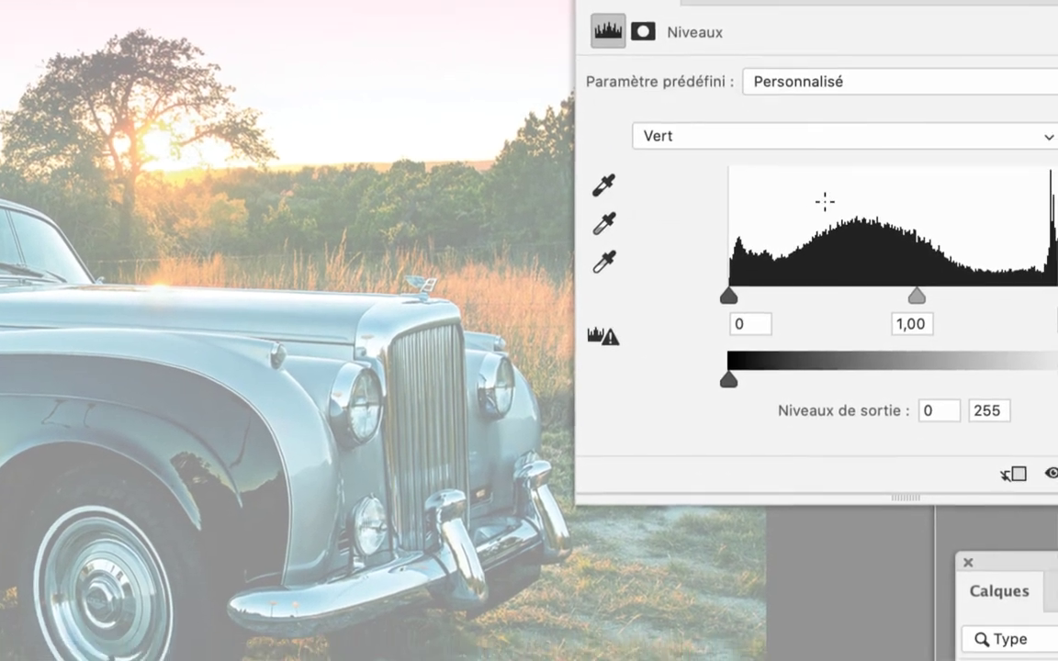
{"action": "mouse_move", "coordinate": [918, 299]}
{"action": "left_mouse_down"}
{"action": "mouse_move", "coordinate": [889, 299]}
{"action": "mouse_move", "coordinate": [918, 300]}
{"action": "left_mouse_up"}
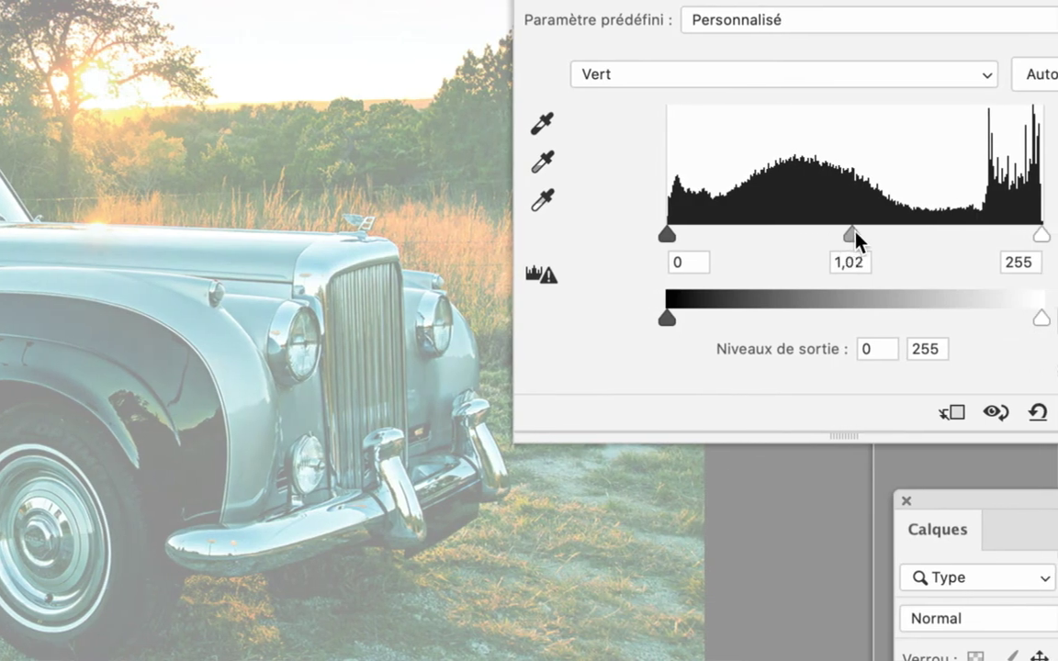
{"action": "mouse_move", "coordinate": [856, 240]}
{"action": "left_mouse_down"}
{"action": "mouse_move", "coordinate": [883, 239]}
{"action": "mouse_move", "coordinate": [835, 236]}
{"action": "mouse_move", "coordinate": [858, 239]}
{"action": "left_mouse_up"}
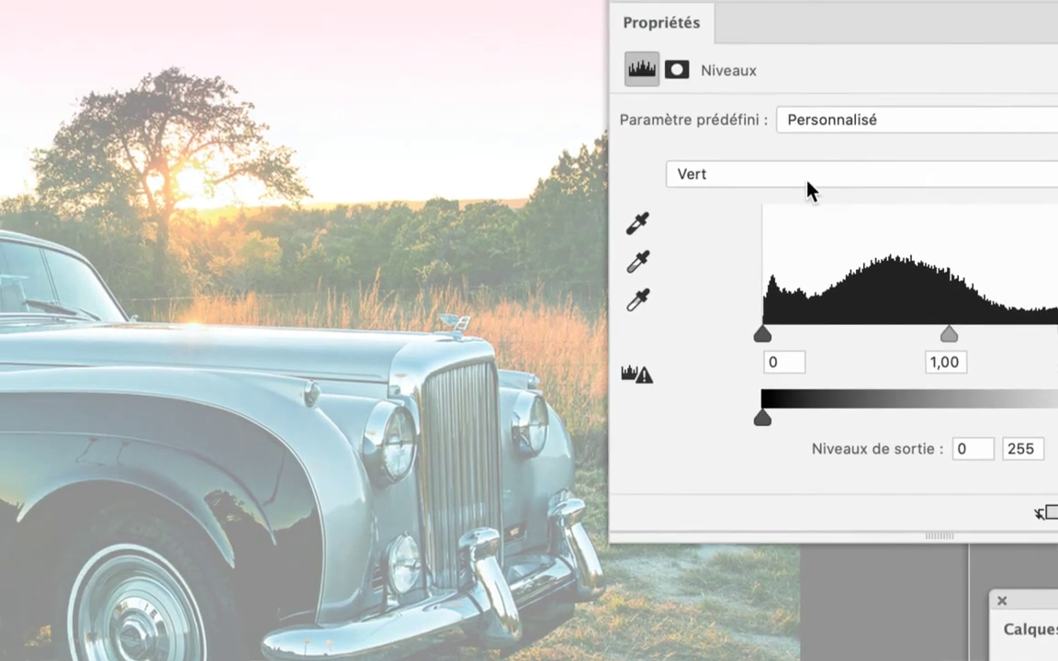
- Give the photo a bluish tint by setting the Bleu channel's midtones to 1,48, and close the Properties panel
{"action": "left_click", "coordinate": [812, 190]}
{"action": "left_click", "coordinate": [810, 194]}
{"action": "left_click_drag", "start_coordinate": [948, 334], "coordinate": [987, 342]}
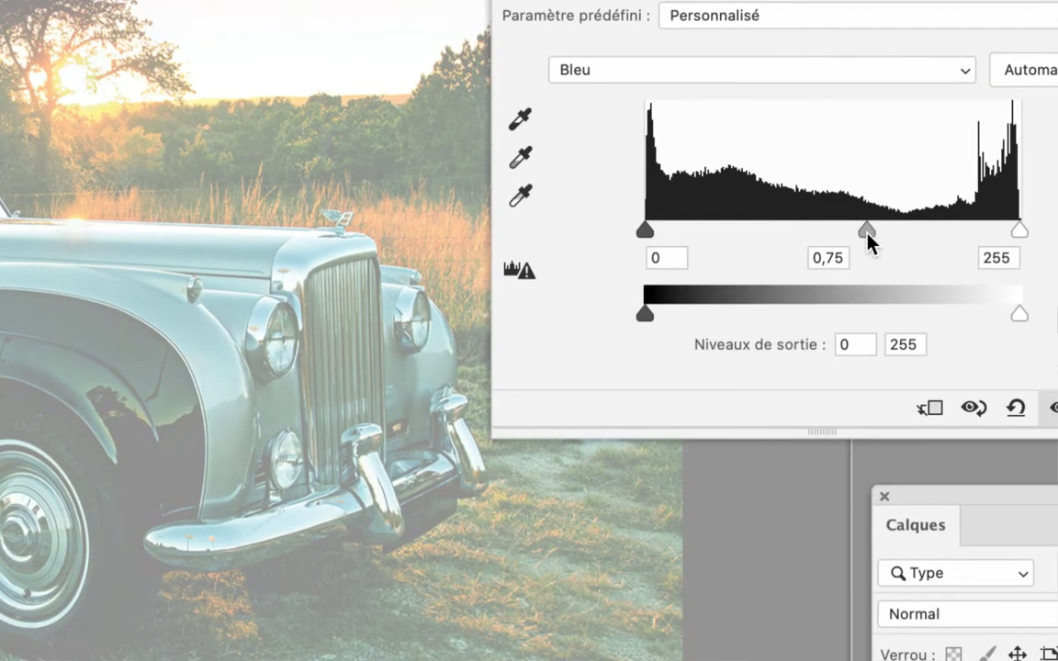
{"action": "left_click_drag", "start_coordinate": [866, 235], "coordinate": [780, 235]}
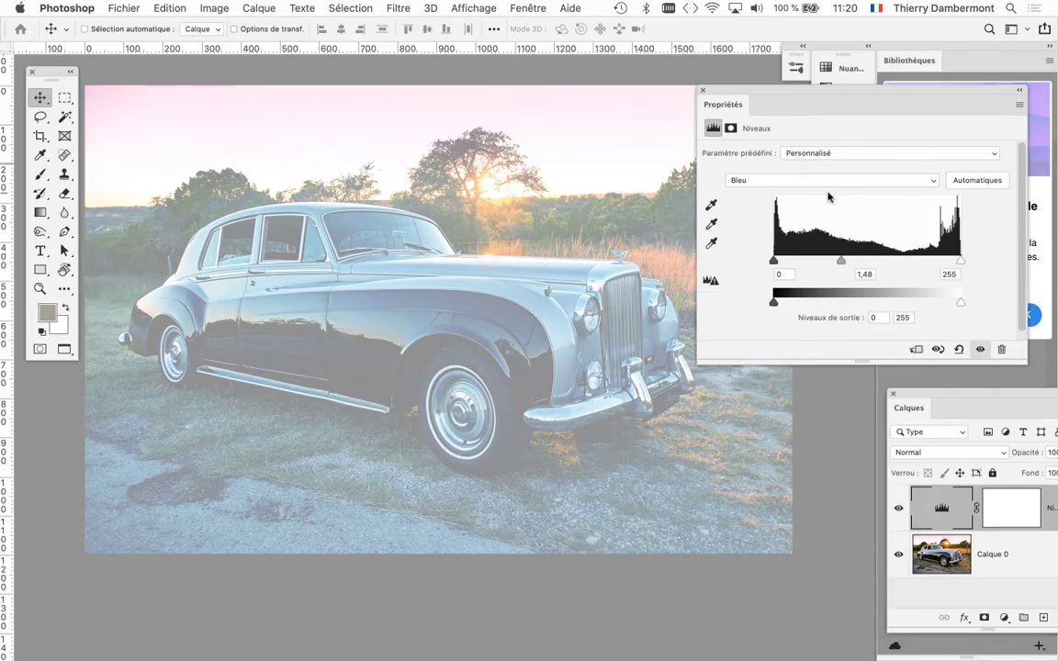
{"action": "left_click", "coordinate": [703, 91]}
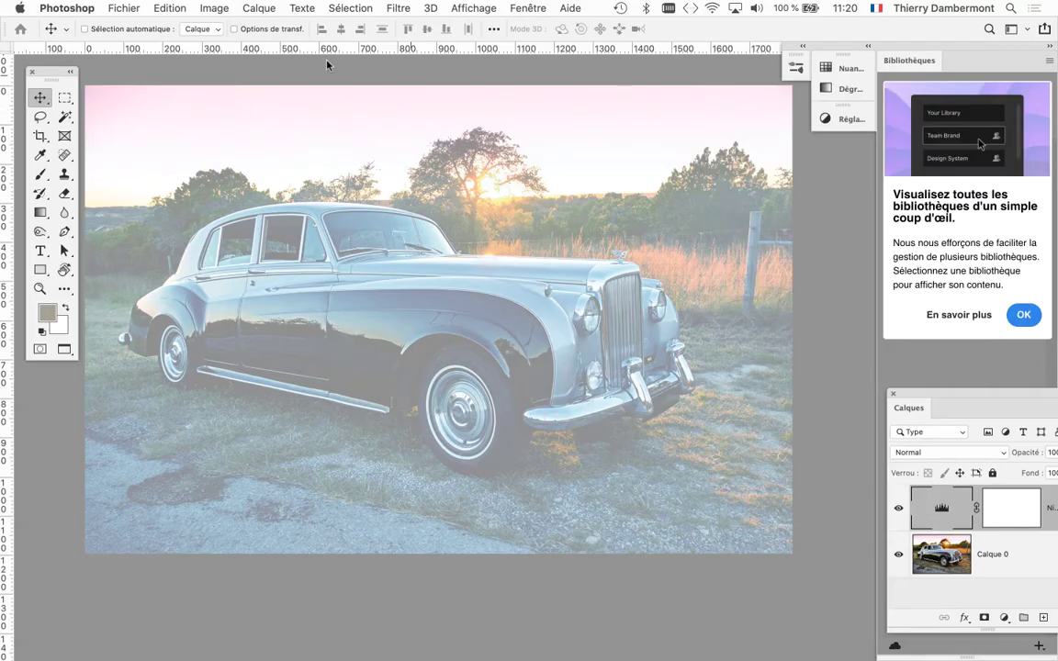
- Save the document as circlej-vintage-cars-bentley-9344.psd in Photoshop format with layers and maximised compatibility, in the IFAP 1gr1 AI session 2 folder
{"action": "left_click", "coordinate": [134, 7]}
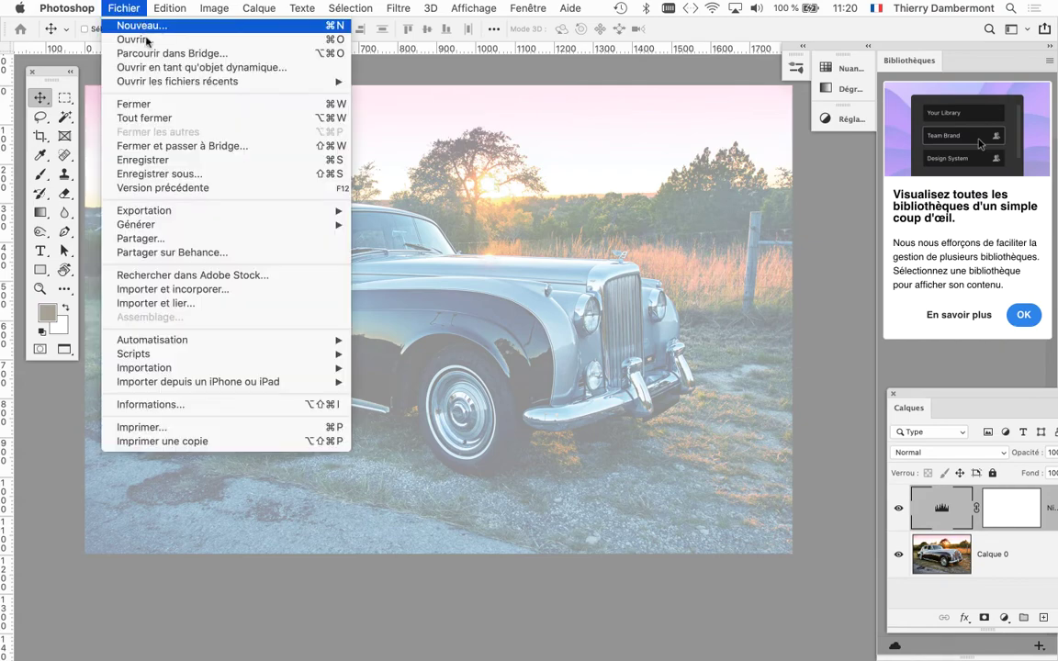
{"action": "left_click", "coordinate": [188, 173]}
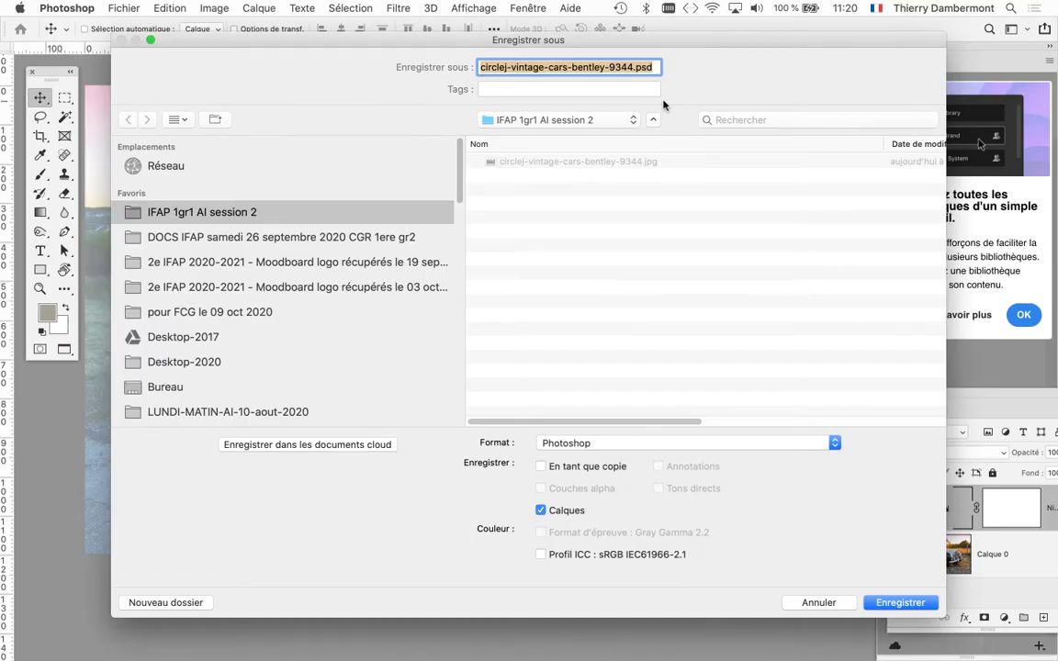
{"action": "left_click", "coordinate": [887, 599]}
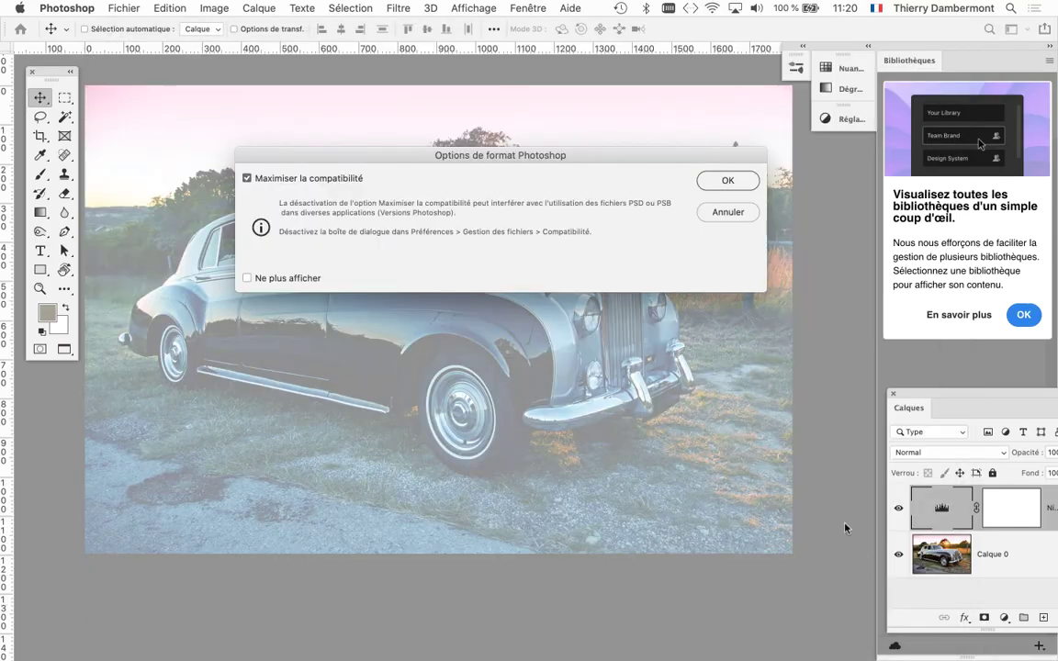
{"action": "left_click", "coordinate": [727, 180]}
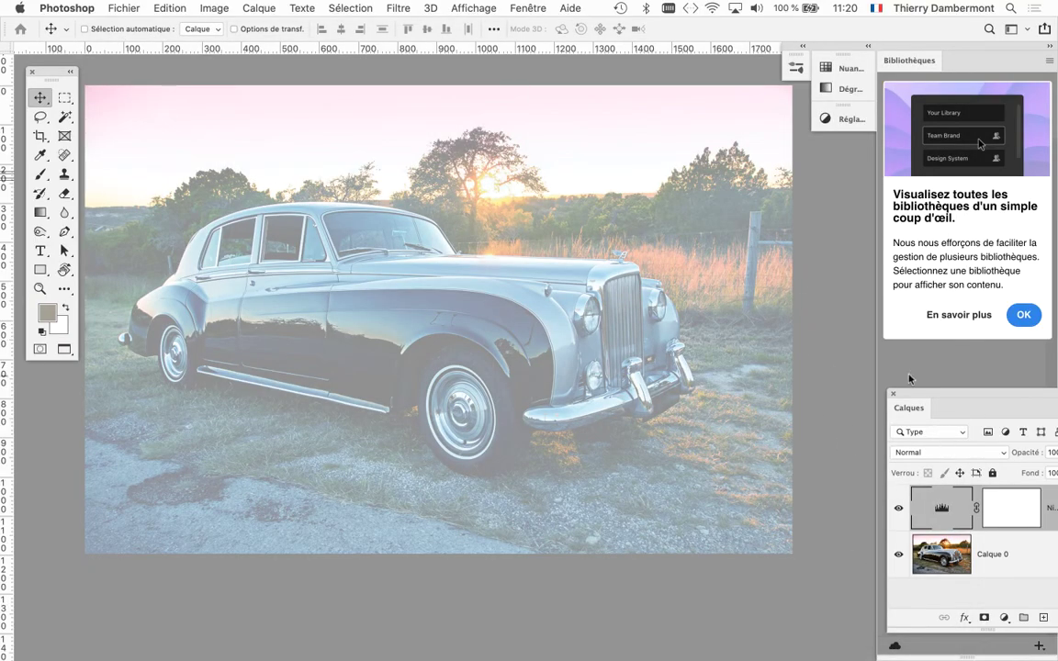
- Move the Calques panel over the photo and lengthen it, and reopen the Levels adjustment layer's properties beside the tools
{"action": "left_click_drag", "start_coordinate": [884, 387], "coordinate": [634, 206]}
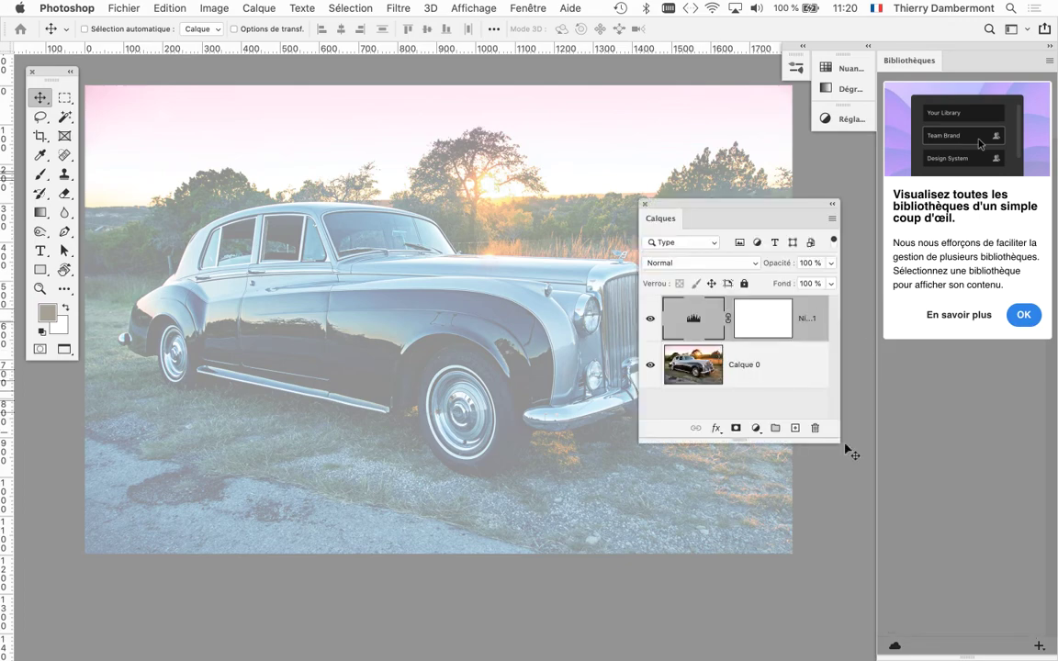
{"action": "left_click_drag", "start_coordinate": [839, 441], "coordinate": [822, 514]}
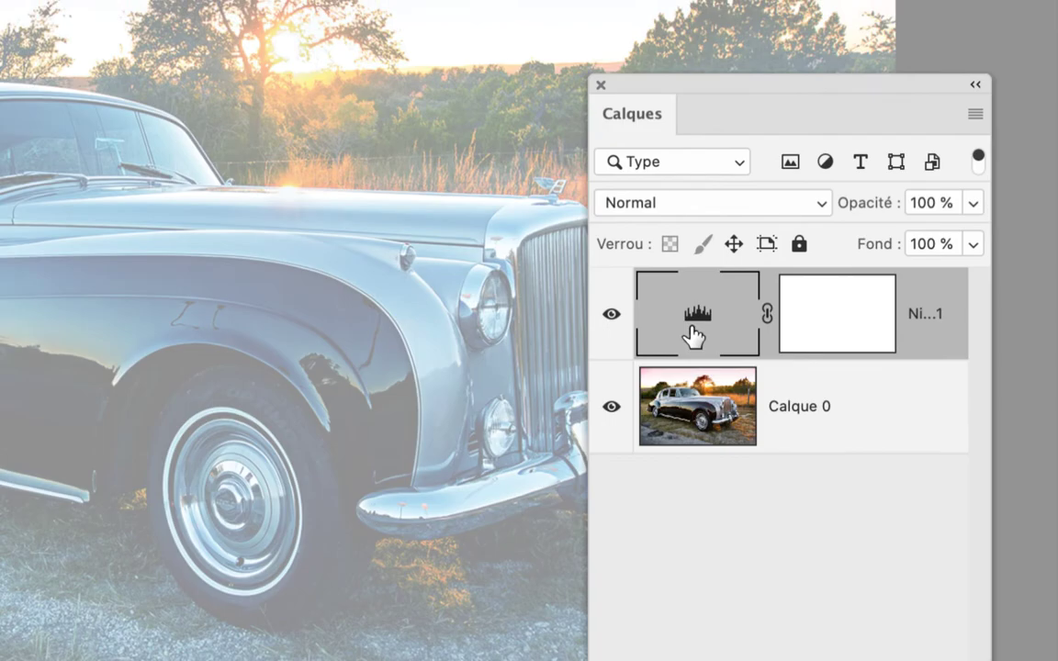
{"action": "double_click", "coordinate": [695, 330]}
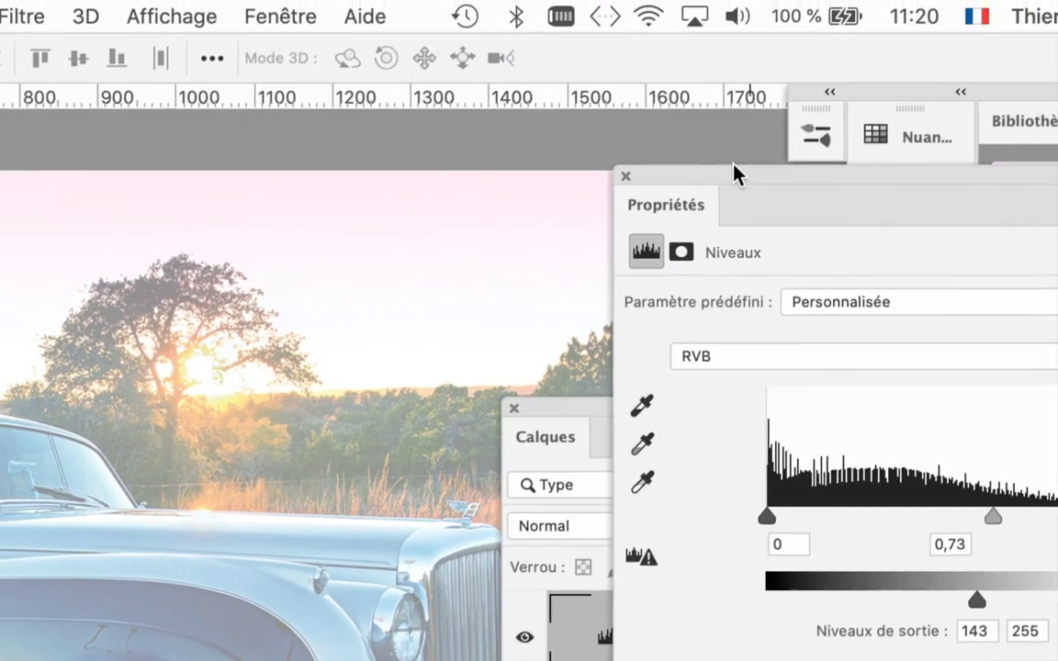
{"action": "left_click_drag", "start_coordinate": [737, 170], "coordinate": [309, 116]}
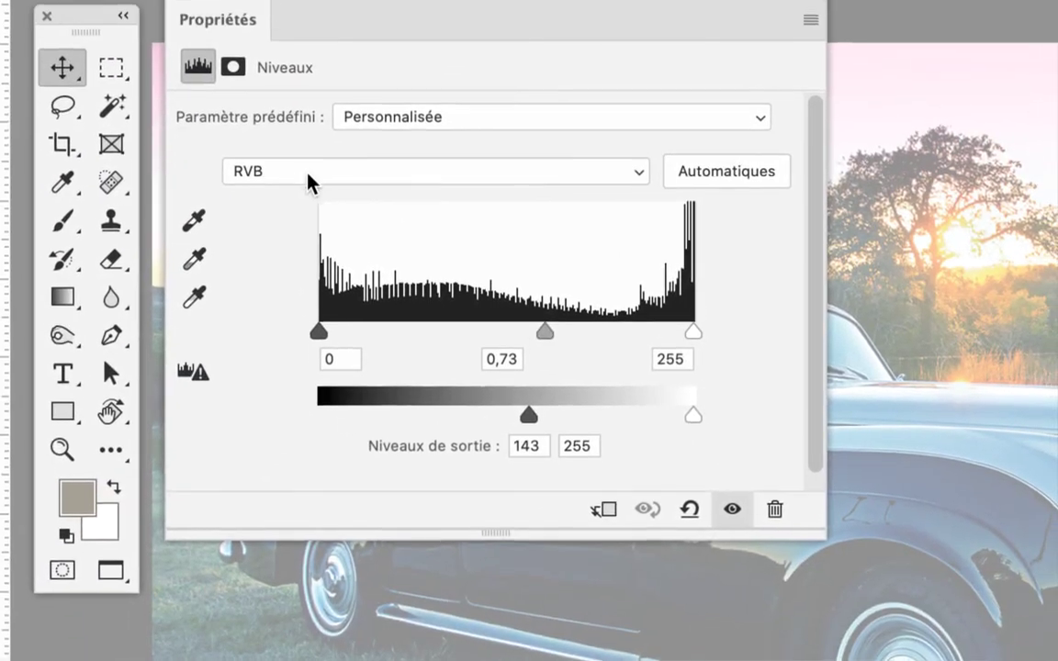
- Review the Levels settings of the Rouge, Vert and Bleu channels, return to RVB, and close the Propriétés panel
{"action": "left_click", "coordinate": [318, 299]}
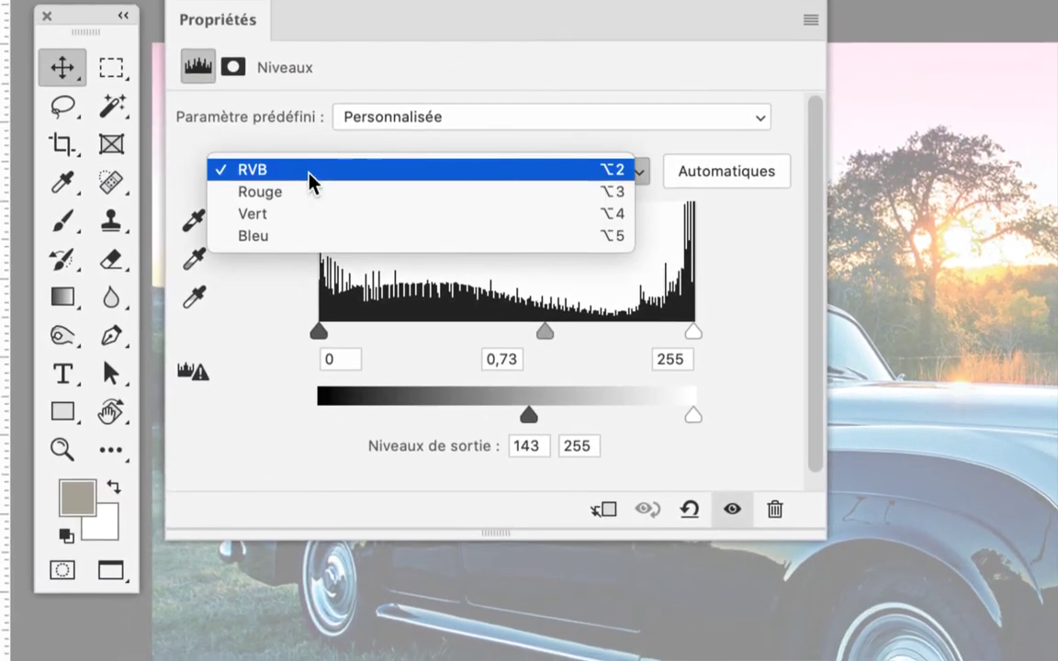
{"action": "left_click", "coordinate": [312, 181]}
{"action": "left_click", "coordinate": [312, 161]}
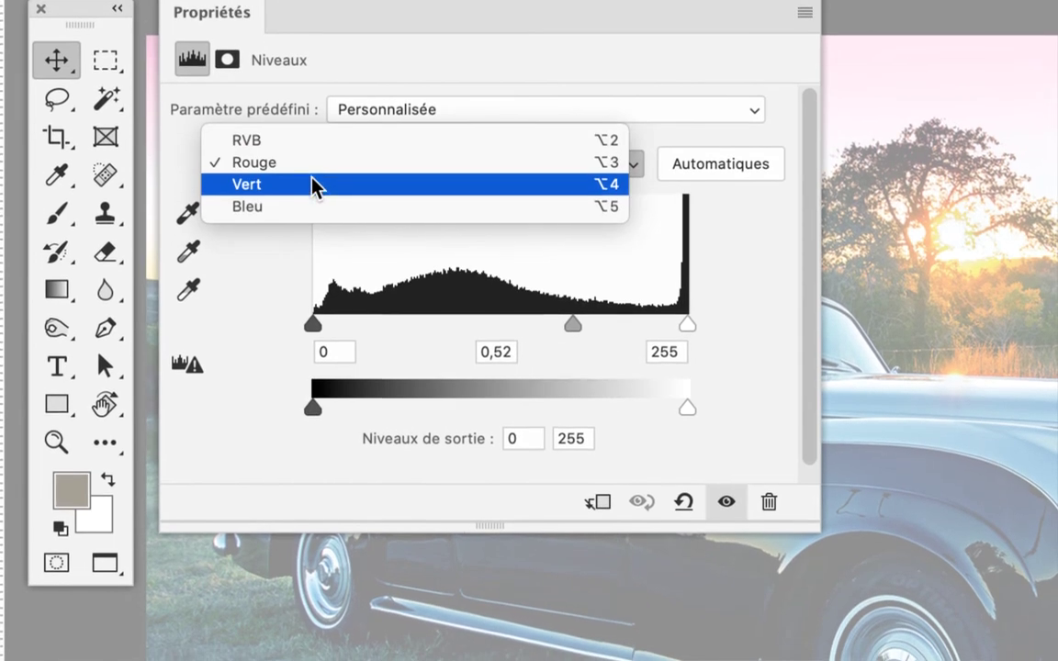
{"action": "left_click", "coordinate": [312, 181]}
{"action": "left_click", "coordinate": [301, 169]}
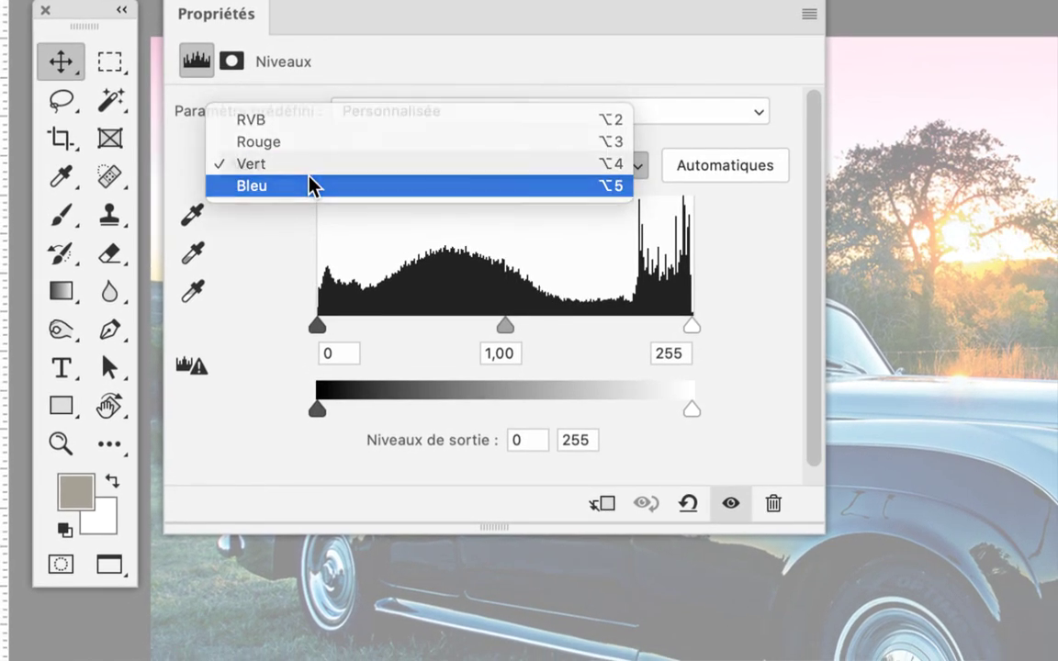
{"action": "left_click", "coordinate": [303, 174]}
{"action": "left_click", "coordinate": [308, 179]}
{"action": "left_click", "coordinate": [299, 113]}
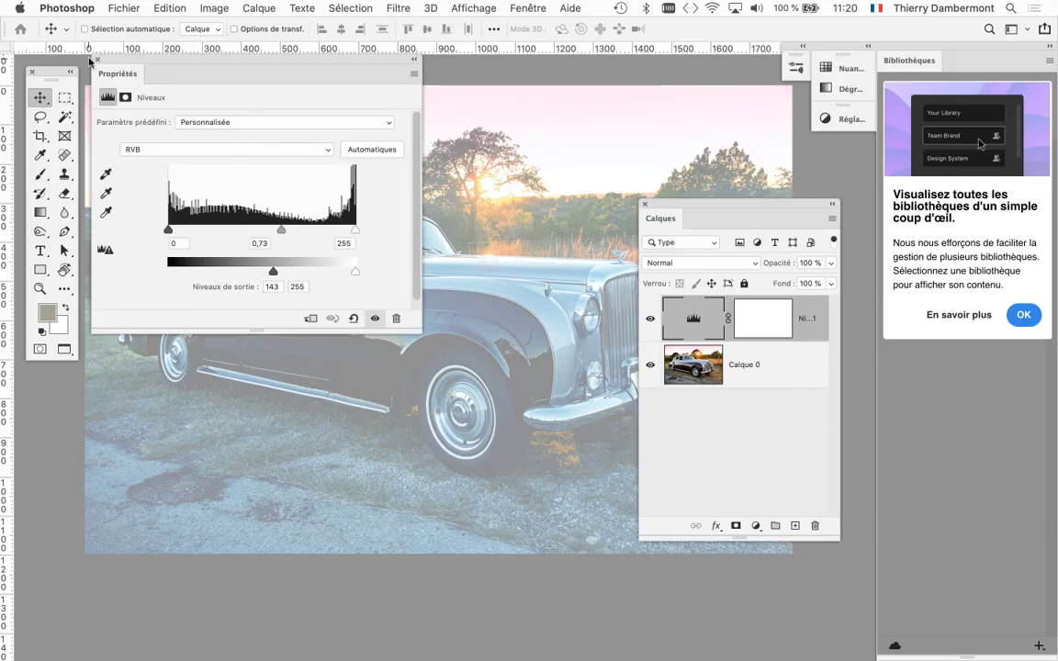
{"action": "left_click", "coordinate": [98, 62]}
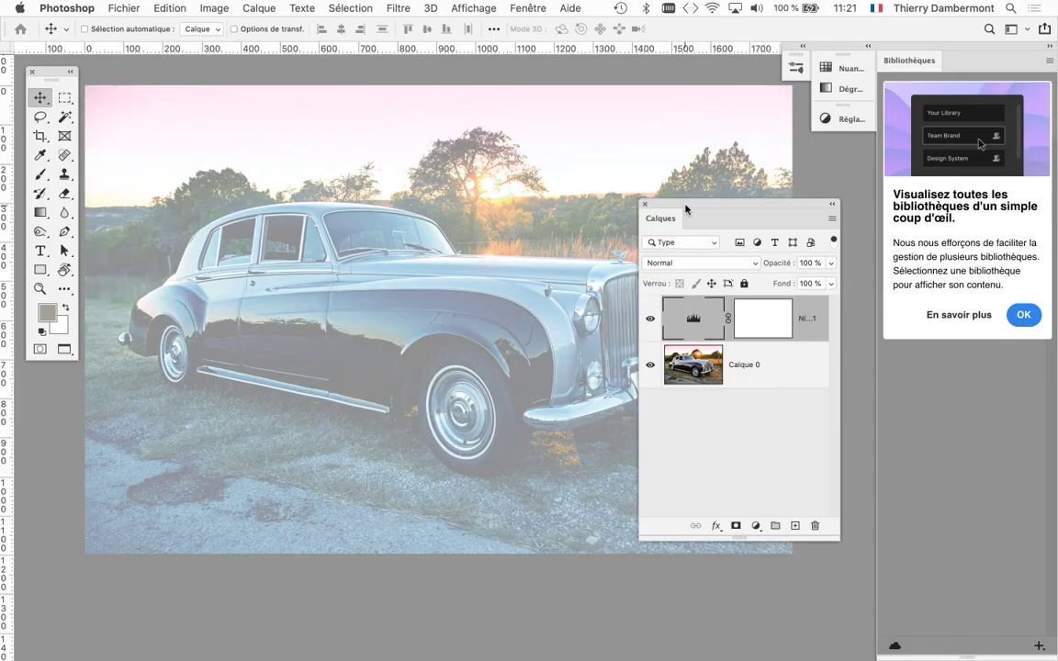
- Compare the photo with and without the Levels adjustment by repeatedly toggling that layer's visibility, leaving it shown
{"action": "left_click_drag", "start_coordinate": [685, 208], "coordinate": [719, 117]}
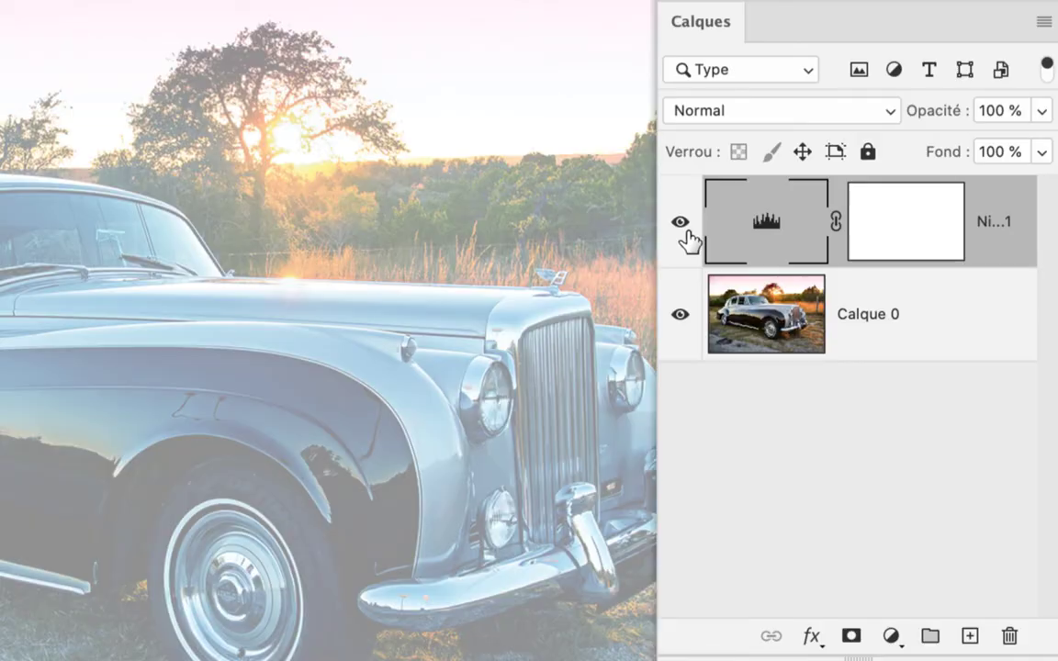
{"action": "left_click", "coordinate": [679, 223]}
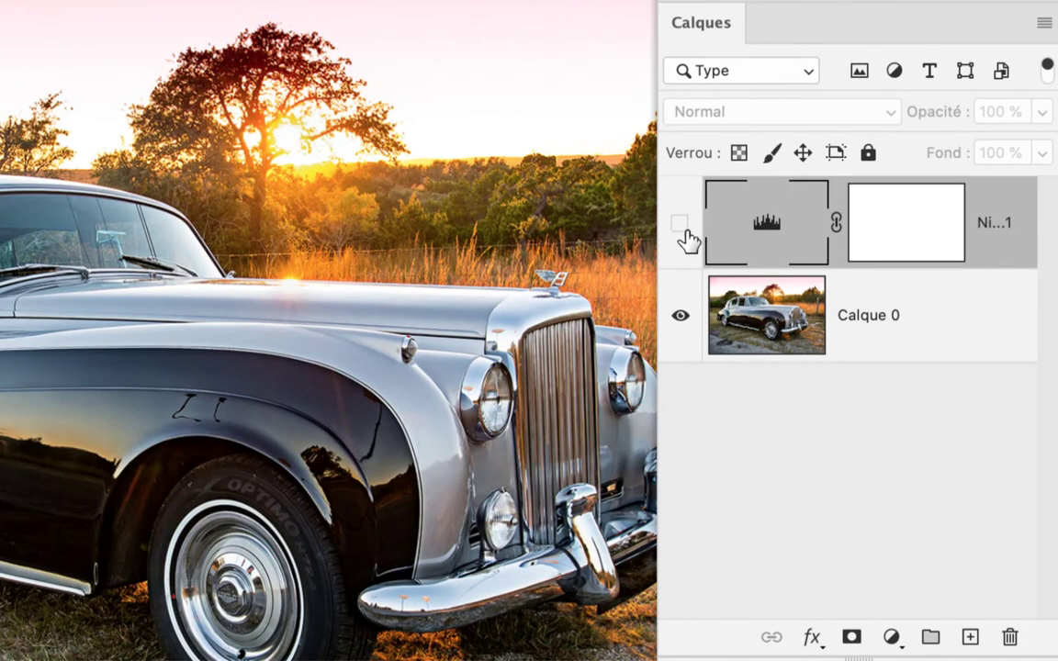
{"action": "left_click", "coordinate": [680, 223]}
{"action": "left_click", "coordinate": [679, 223]}
{"action": "left_click", "coordinate": [680, 224]}
{"action": "left_click", "coordinate": [683, 229]}
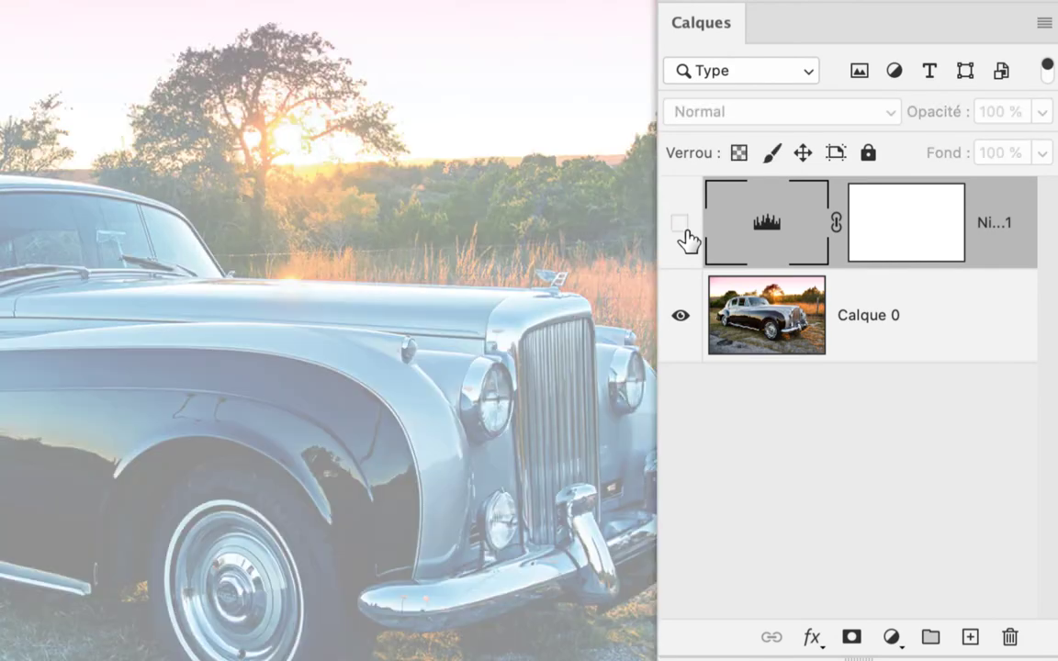
{"action": "left_click", "coordinate": [681, 225]}
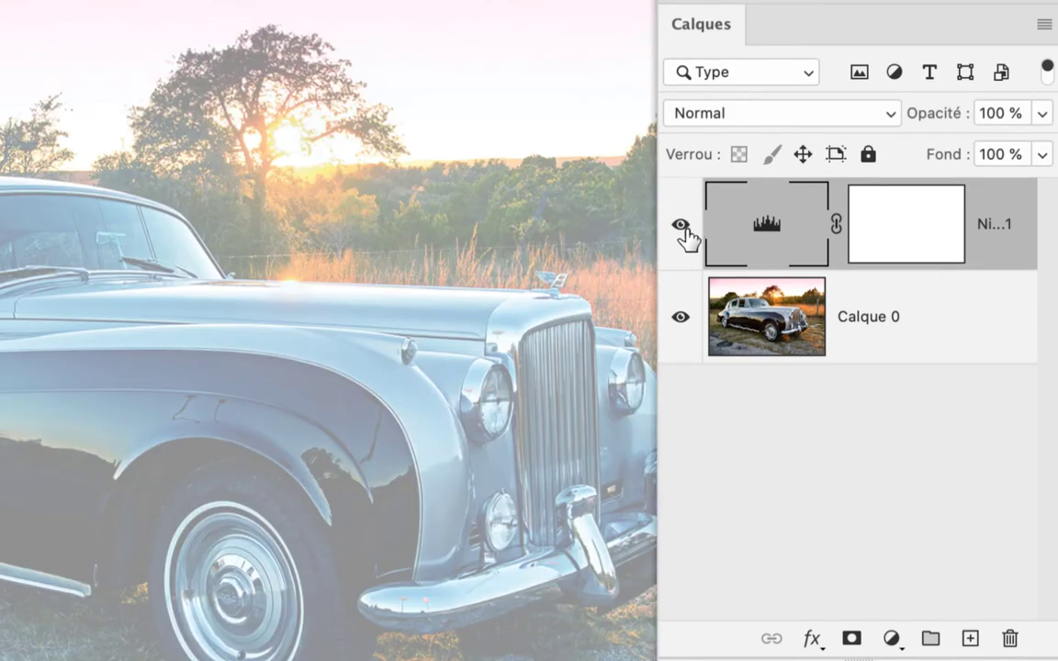
{"action": "left_click", "coordinate": [681, 225]}
{"action": "left_click", "coordinate": [681, 226]}
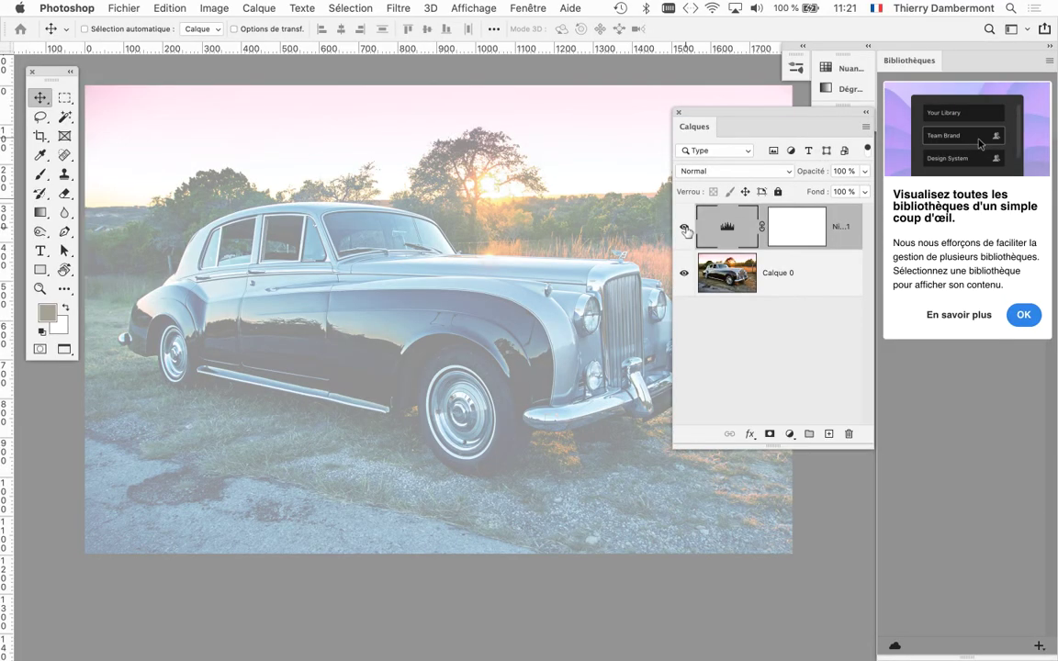
{"action": "left_click", "coordinate": [684, 229]}
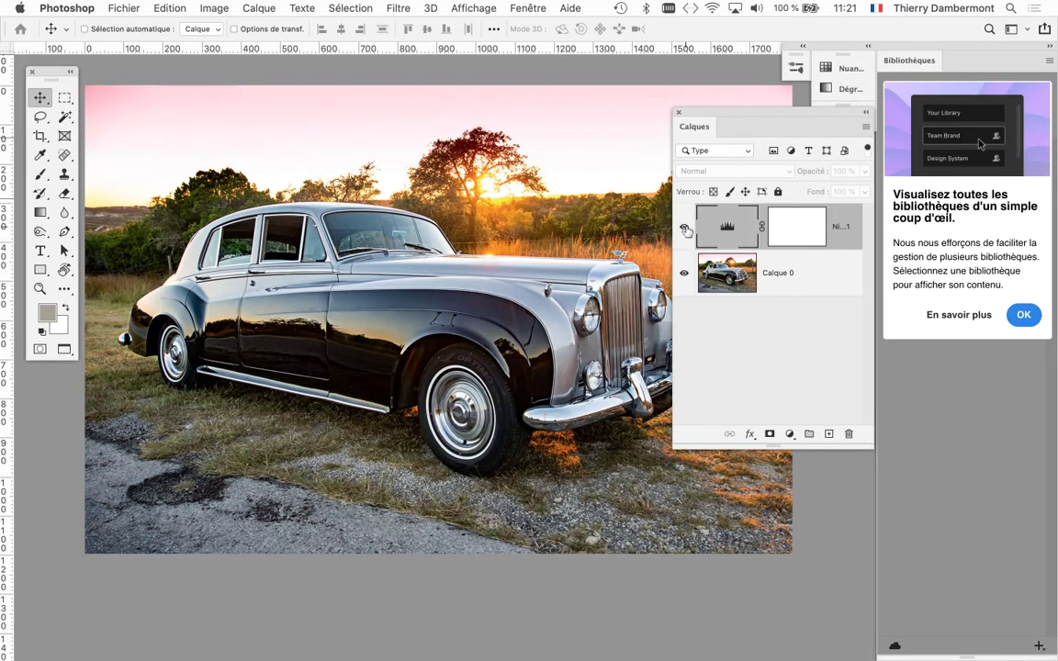
{"action": "left_click", "coordinate": [684, 229]}
{"action": "left_click", "coordinate": [685, 229]}
{"action": "left_click", "coordinate": [684, 228]}
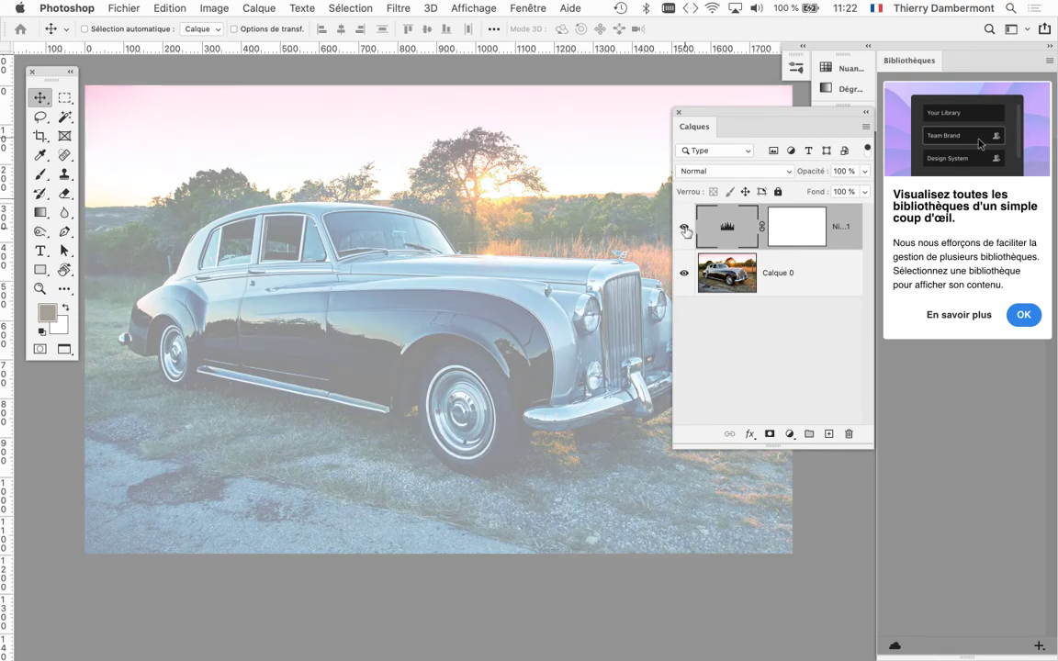
{"action": "left_click", "coordinate": [684, 229]}
{"action": "left_click", "coordinate": [684, 230]}
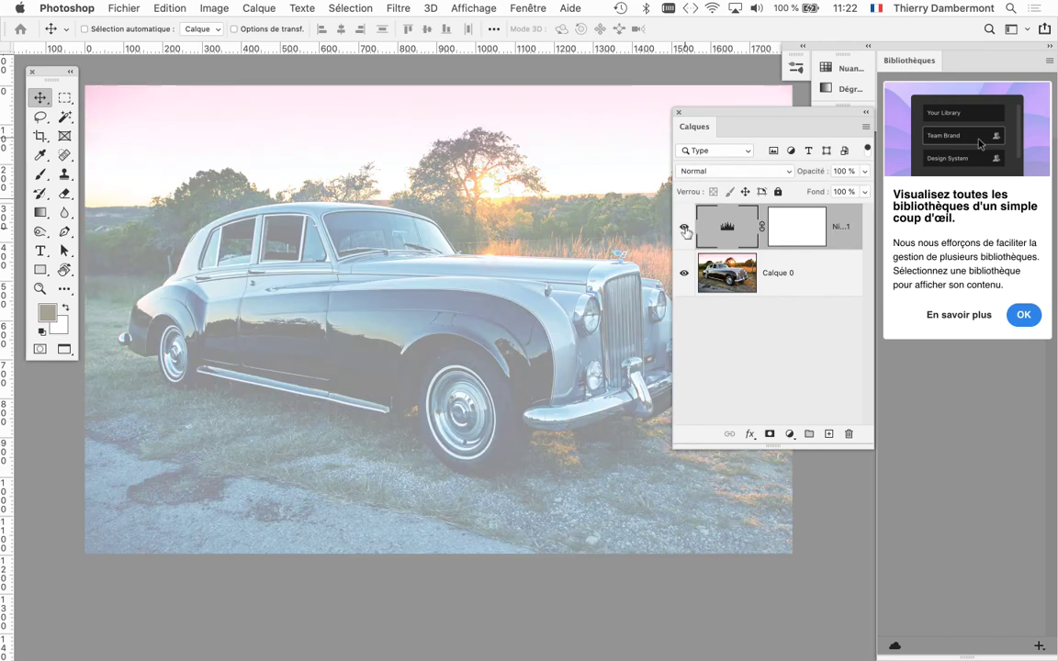